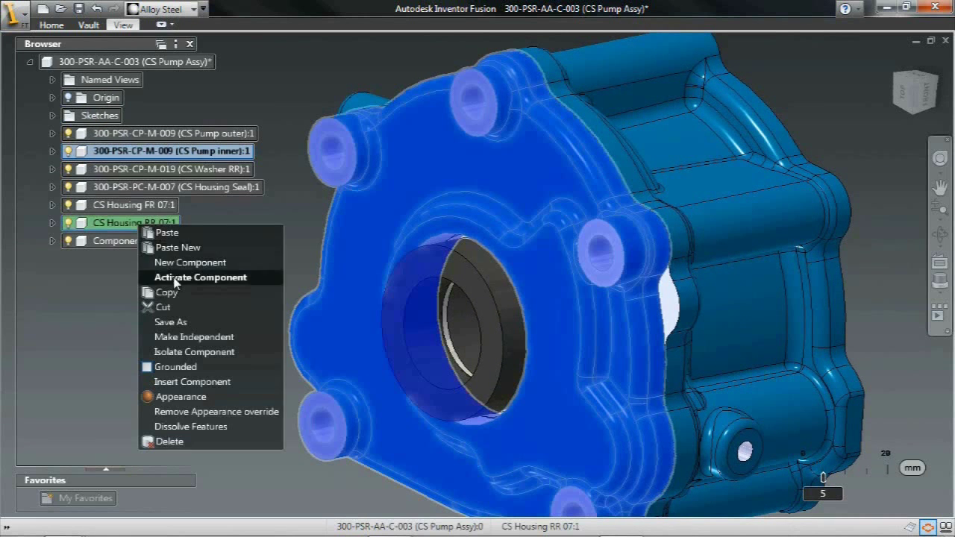
- Activate the CS Housing RR 07:1 component, isolate it from the pump assembly and show it in the home view
left_click(175, 278)
right_click(147, 224)
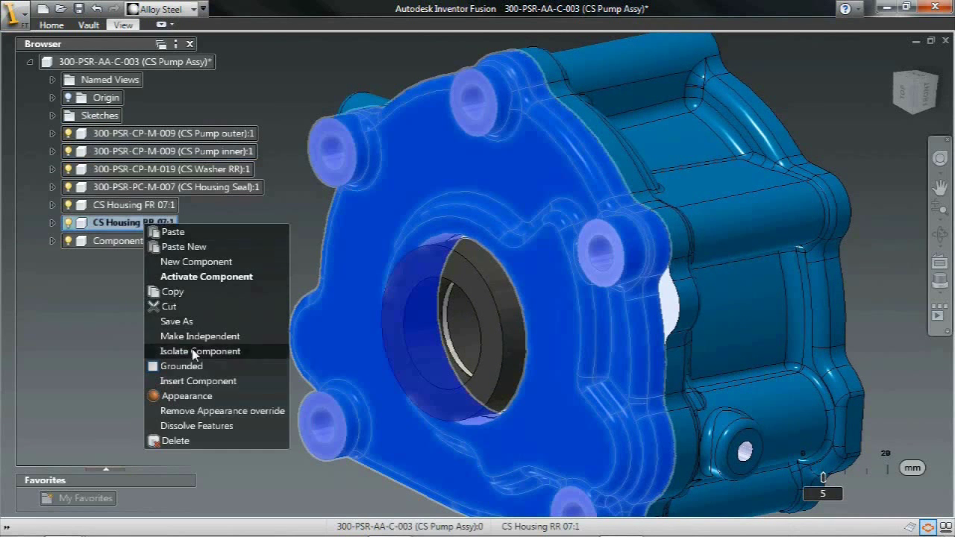
left_click(140, 351)
key("F6")
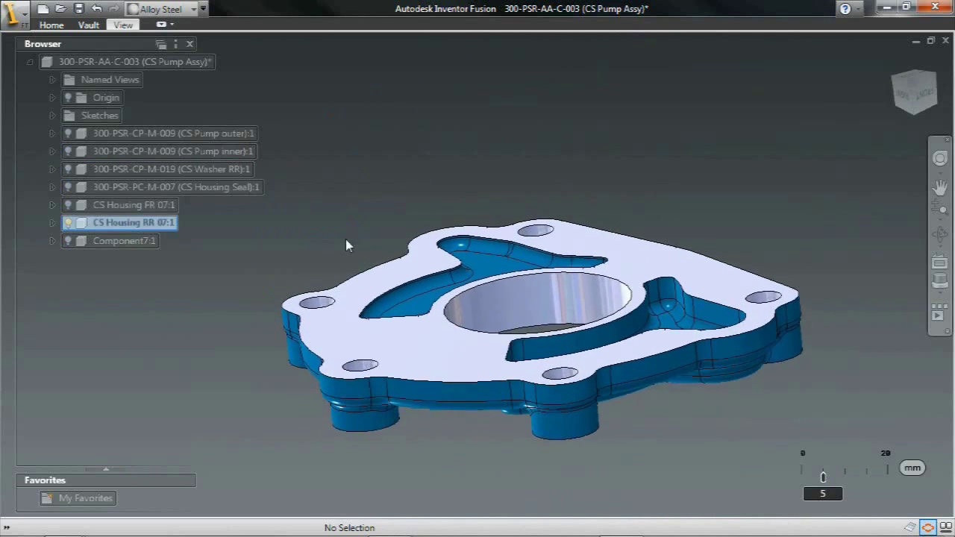
- Start a new sketch on the YZ origin plane of the CS Housing RR 07:1 component
left_click(52, 223)
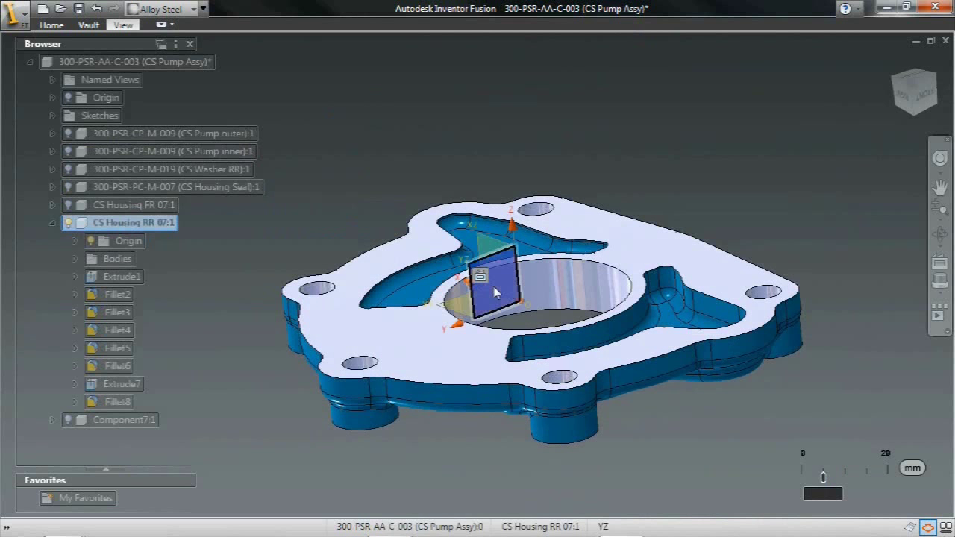
right_click(494, 287)
left_click(569, 361)
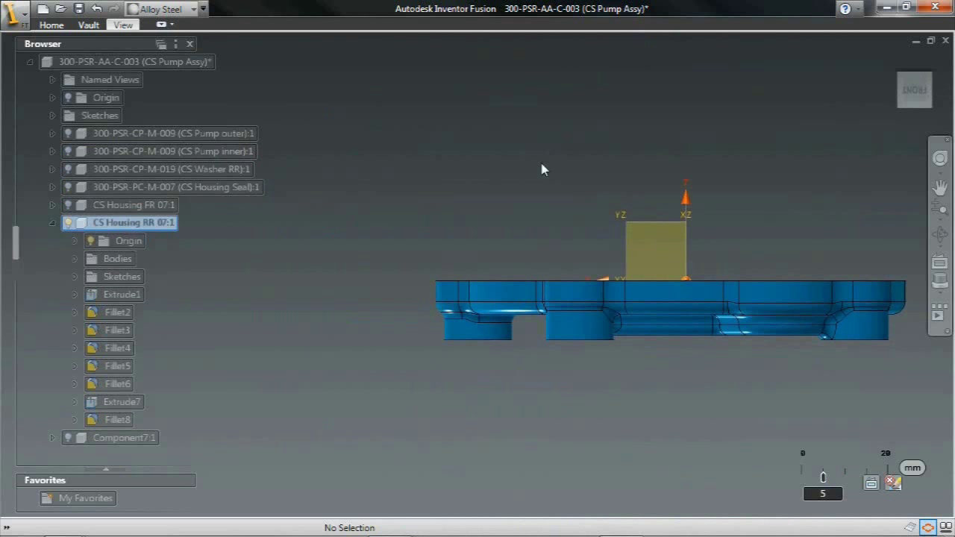
- Project the short edge at the outer corner of the housing's mating face into the sketch
scroll(502, 171, "down", 4)
middle_click_drag(469, 245, 518, 206)
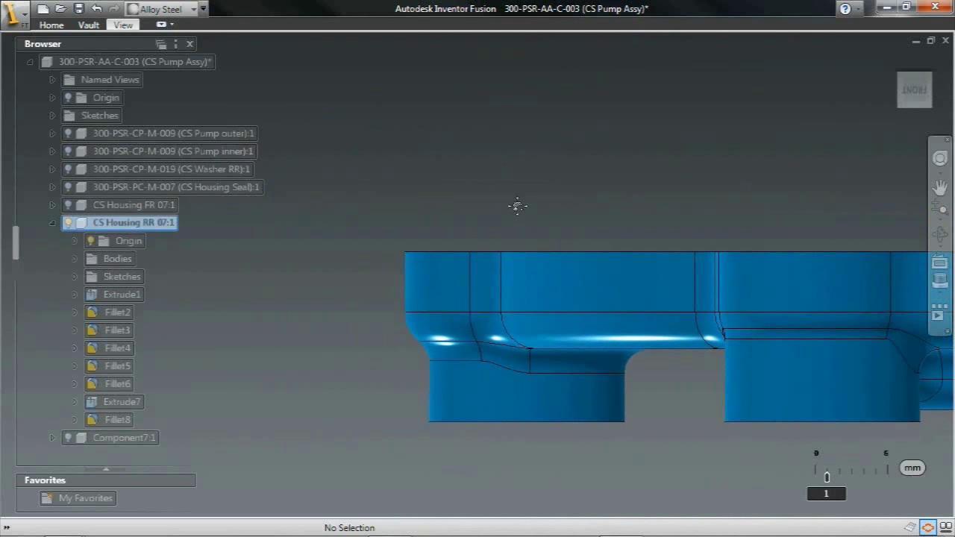
right_click(572, 124)
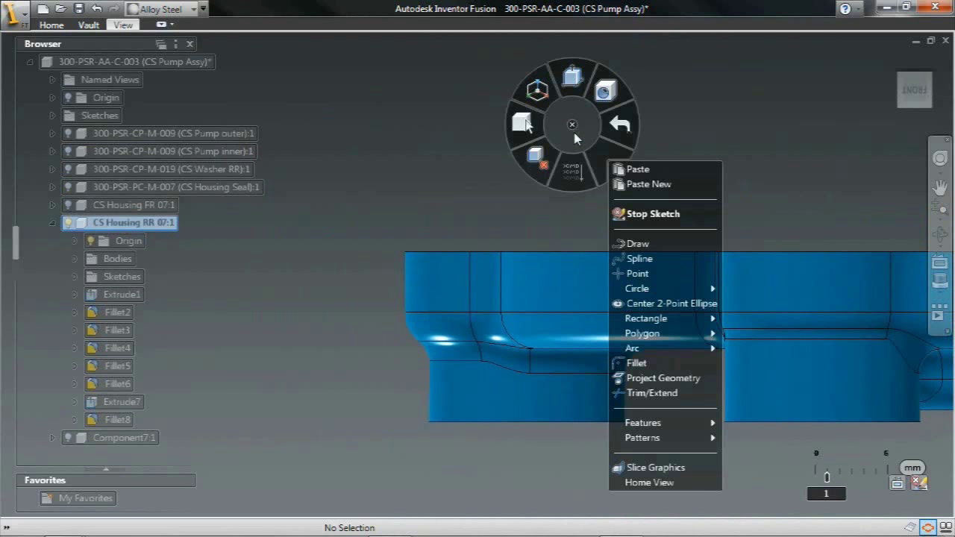
left_click(660, 377)
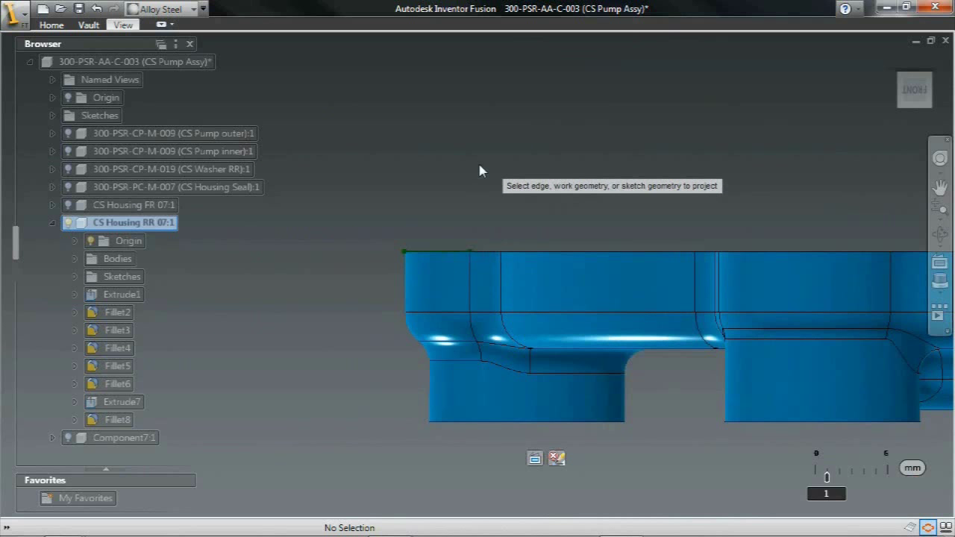
- Draw a small circle by center and radius, centred on the projected line near the housing's outer corner
middle_click_drag(491, 136, 497, 153)
scroll(497, 161, "up", 3)
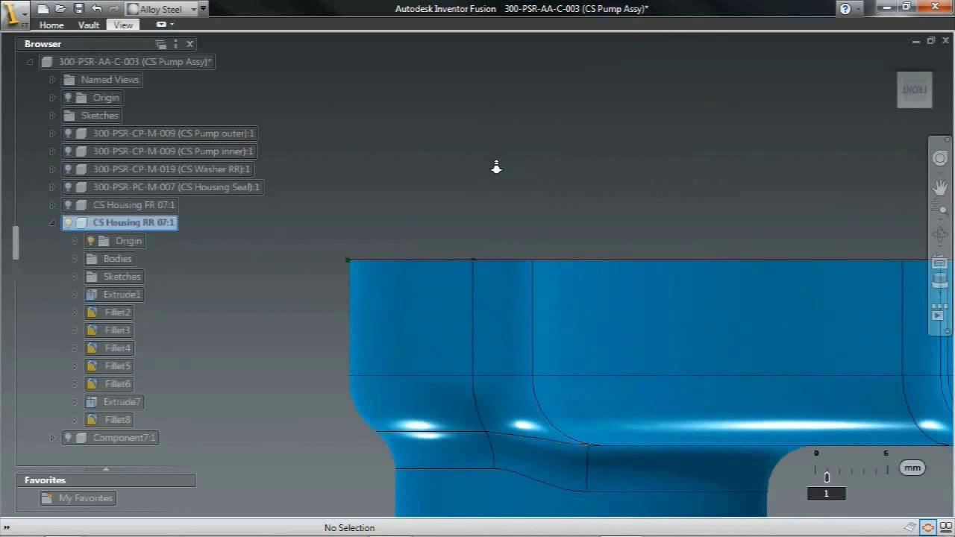
right_click(560, 127)
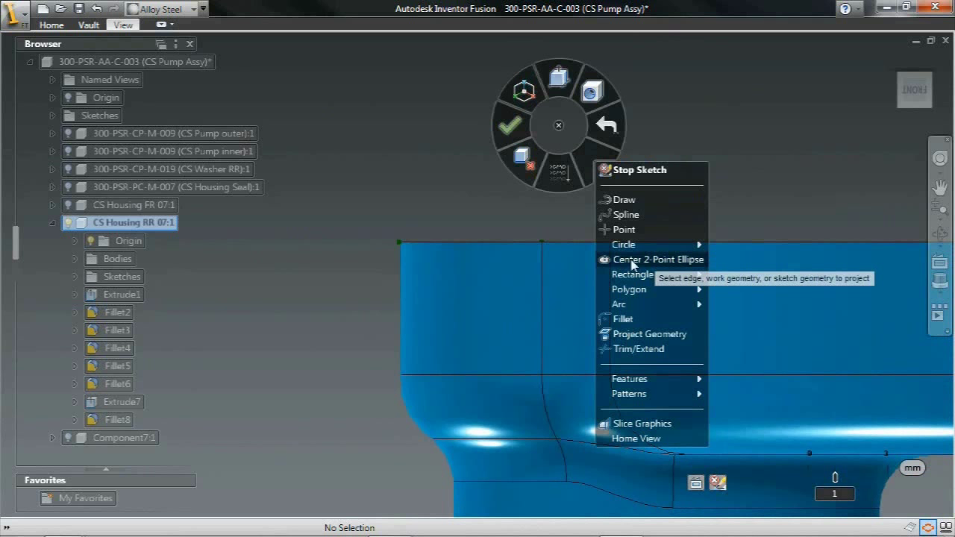
mouse_move(672, 245)
left_click(743, 247)
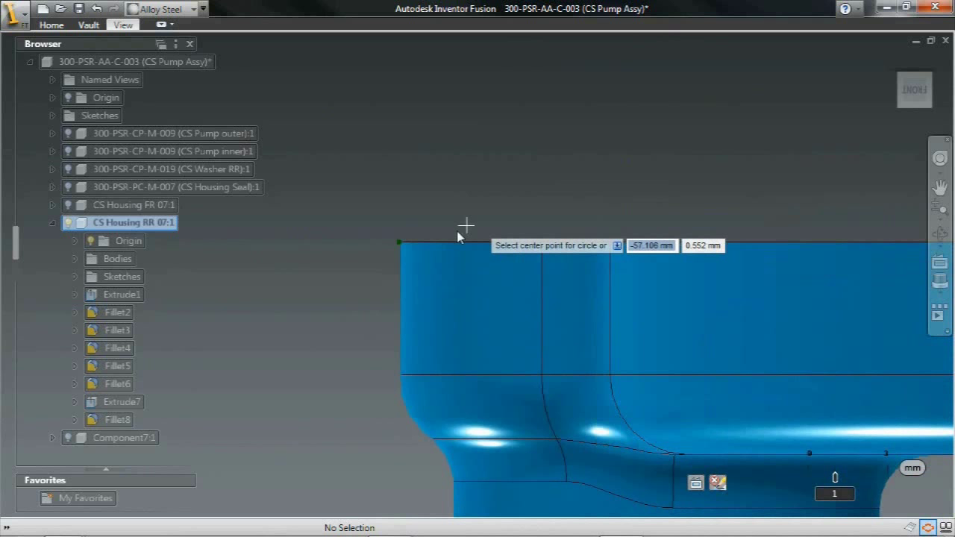
left_click(430, 243)
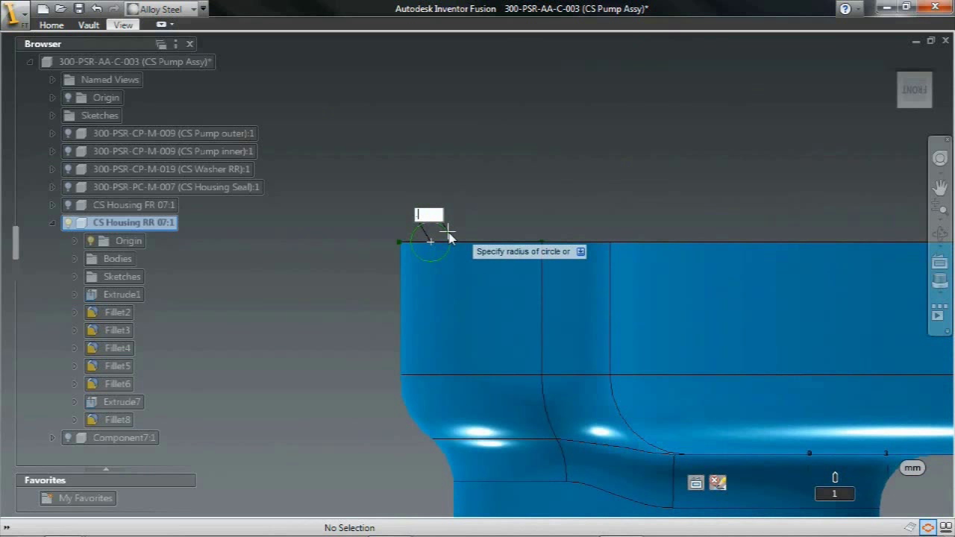
key("Return")
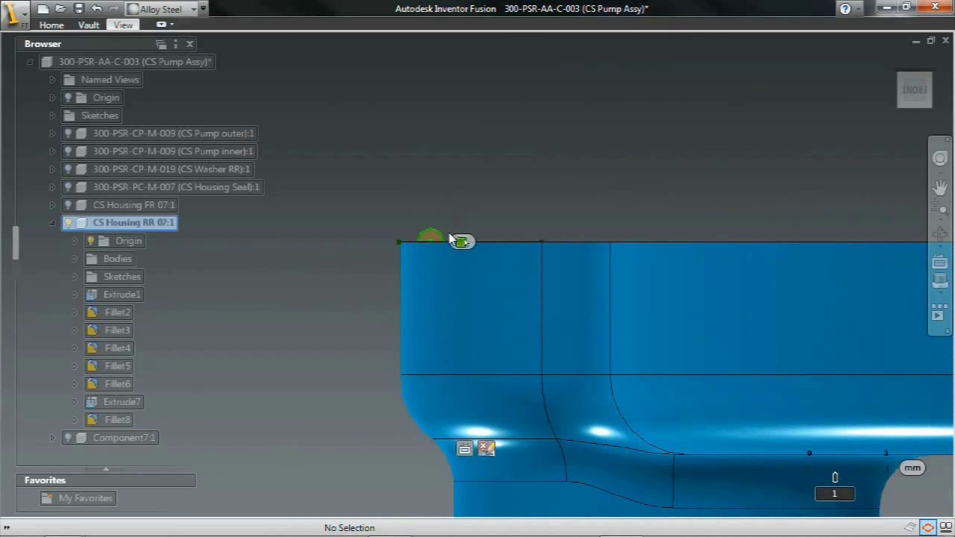
- Move the circle along the projected line to midway between the housing's outer edge and the bolt hole
key("F4")
left_click(424, 245)
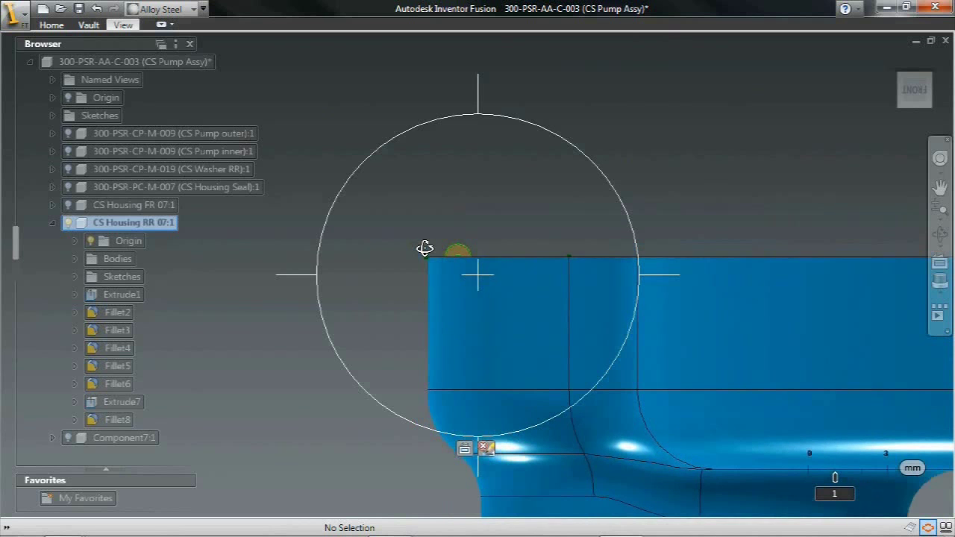
left_click_drag(446, 312, 502, 319)
mouse_move(501, 319)
middle_mouse_down("shift")
mouse_move(537, 344)
mouse_move(557, 386)
middle_mouse_up("shift")
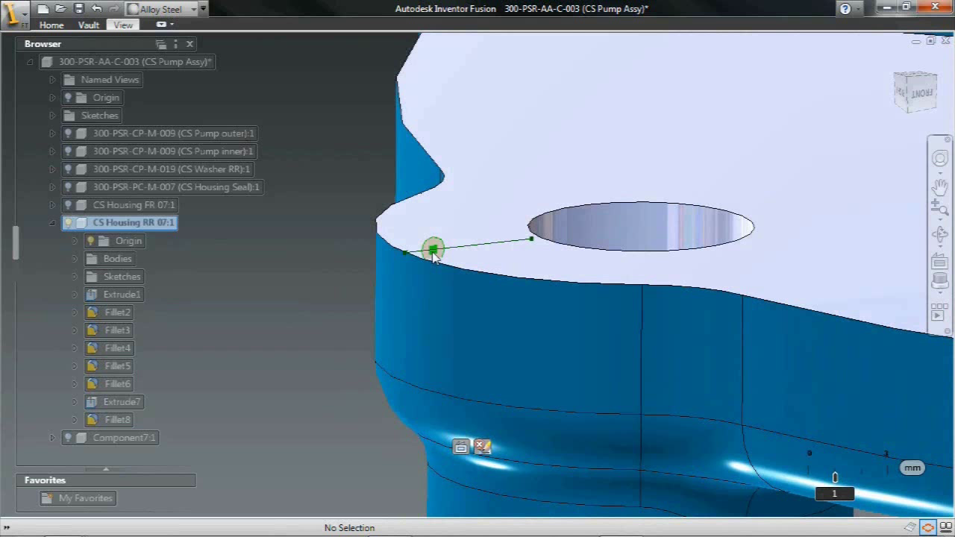
left_click_drag(470, 250, 469, 246)
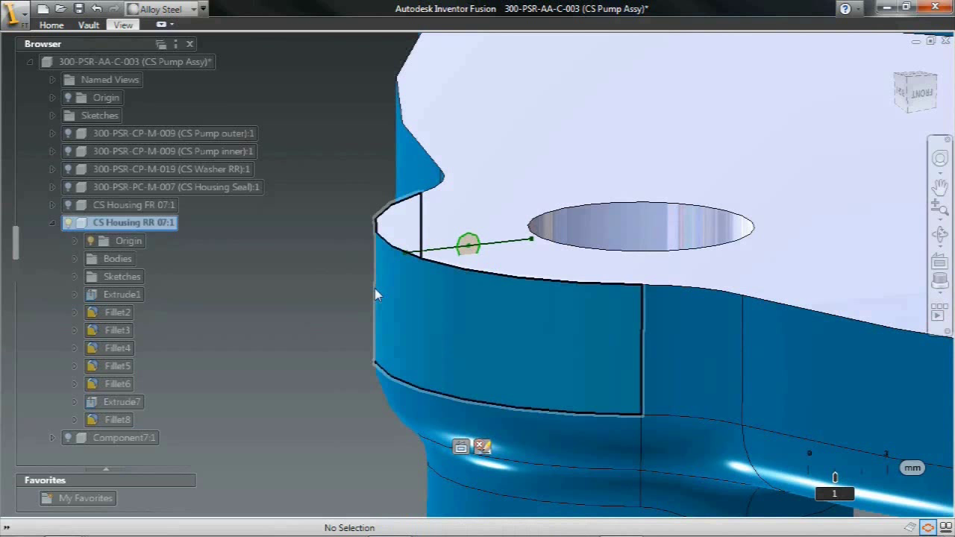
- Start a Sweep with both halves of the circle as the profile and set its operation to Cut
left_click(471, 248)
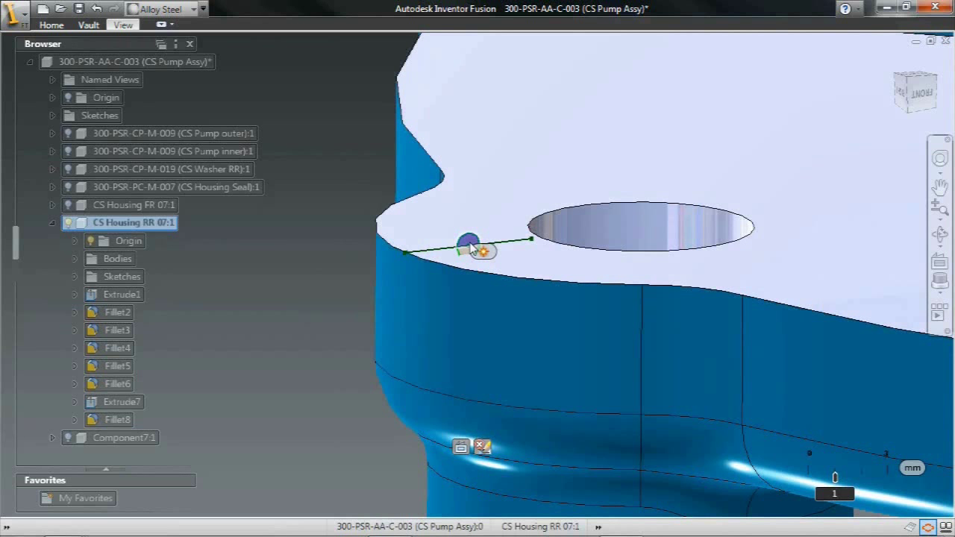
mouse_move(482, 254)
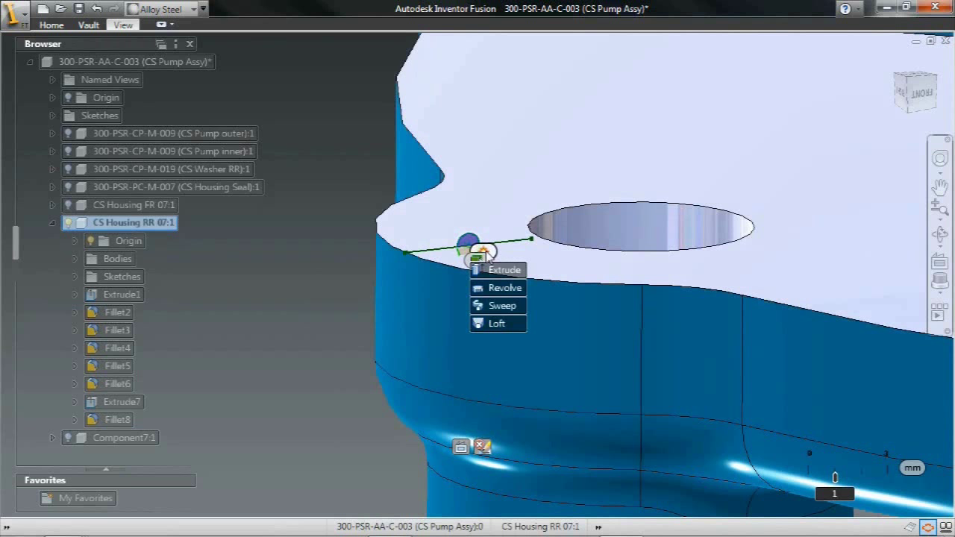
left_click(503, 306)
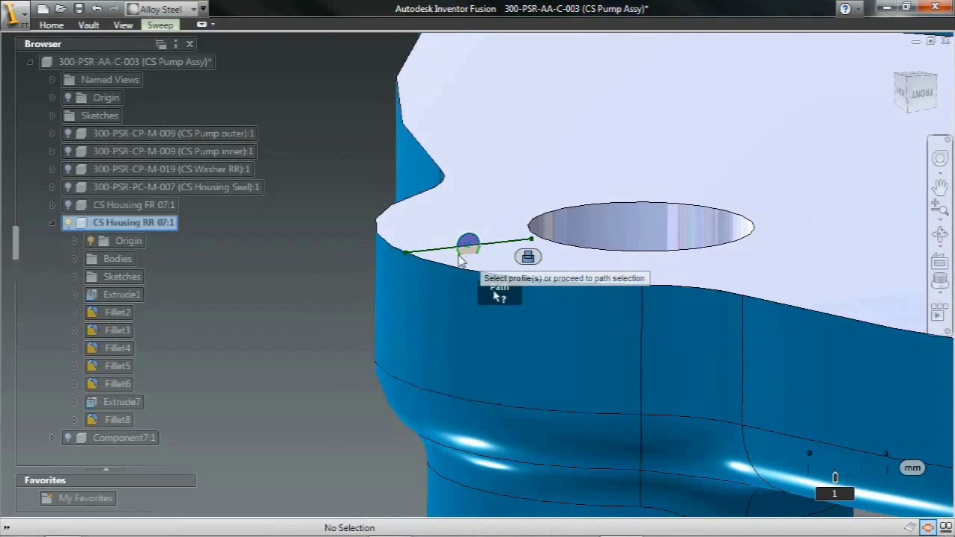
mouse_move(523, 268)
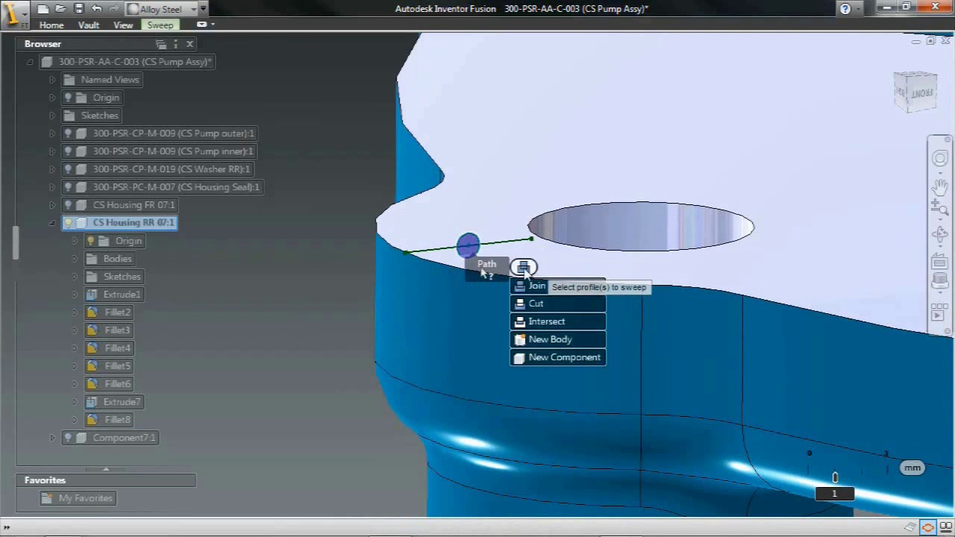
left_click(544, 303)
- Use the outer perimeter edge of the mating face as the sweep path and cut the groove along the full path
left_click(487, 265)
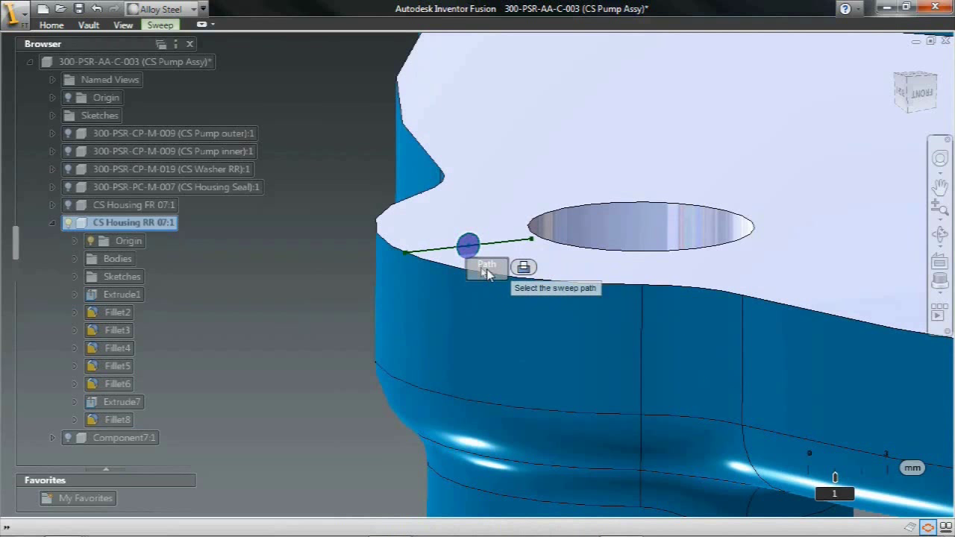
left_click(384, 249)
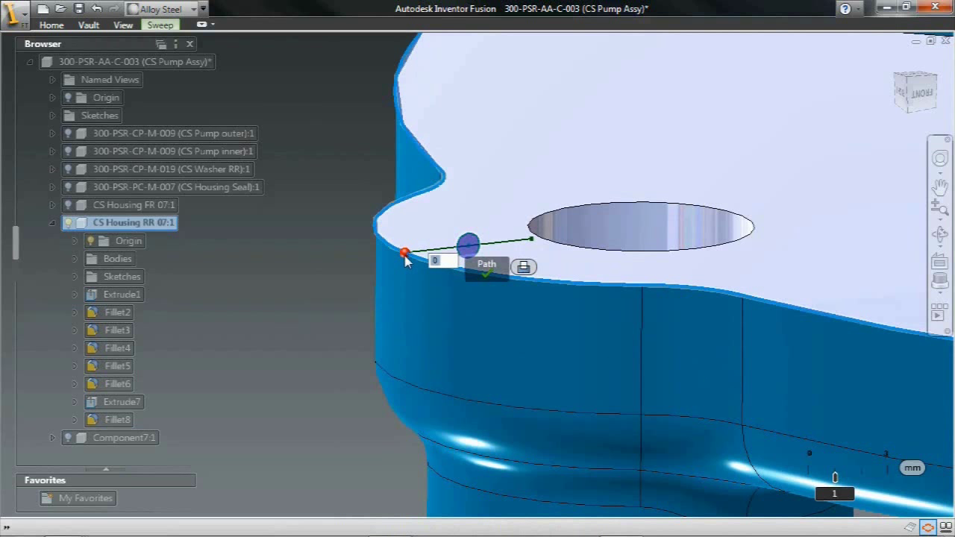
left_click_drag(391, 246, 442, 176)
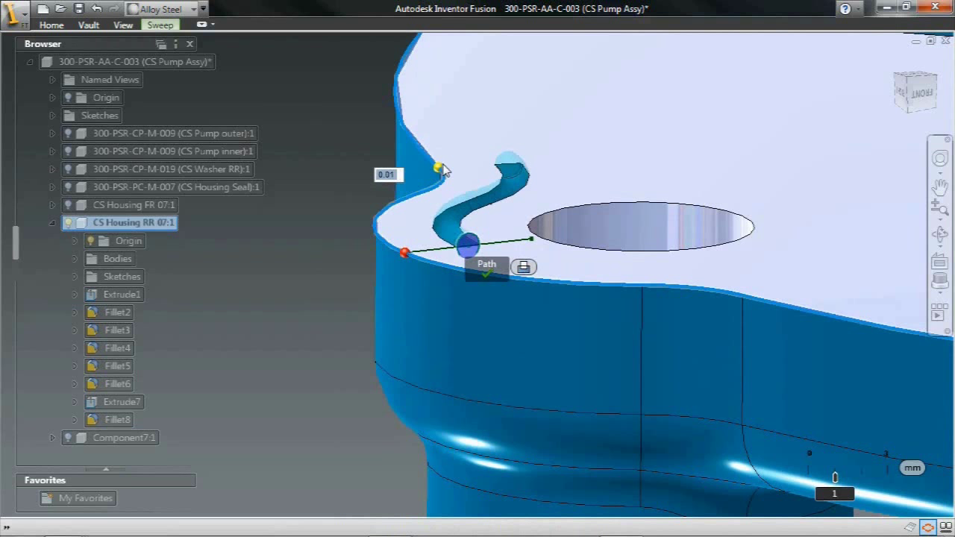
left_click(160, 24)
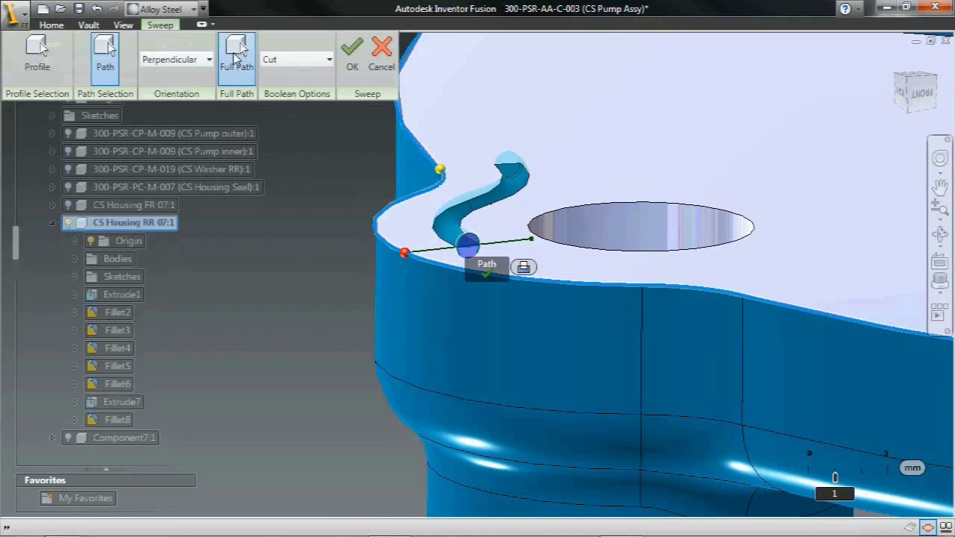
left_click(237, 60)
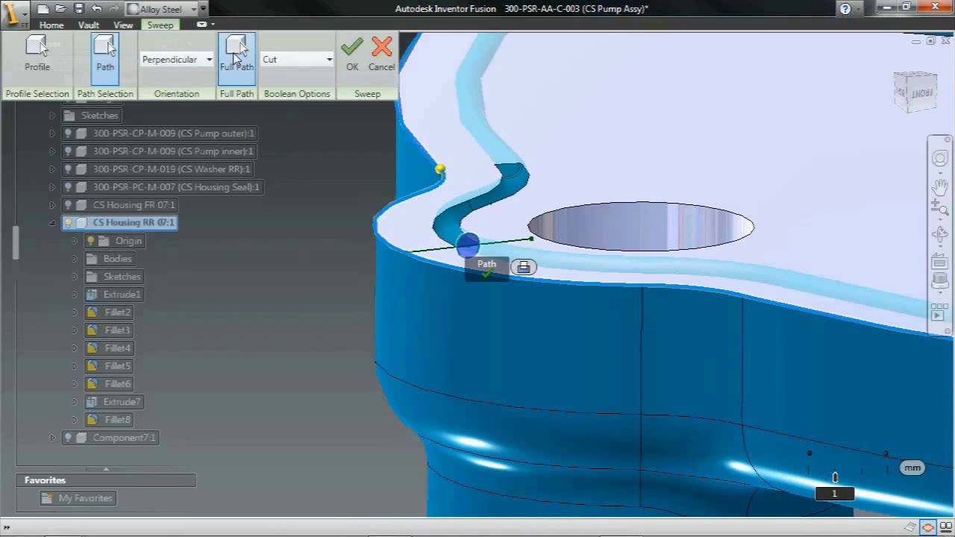
left_click(352, 60)
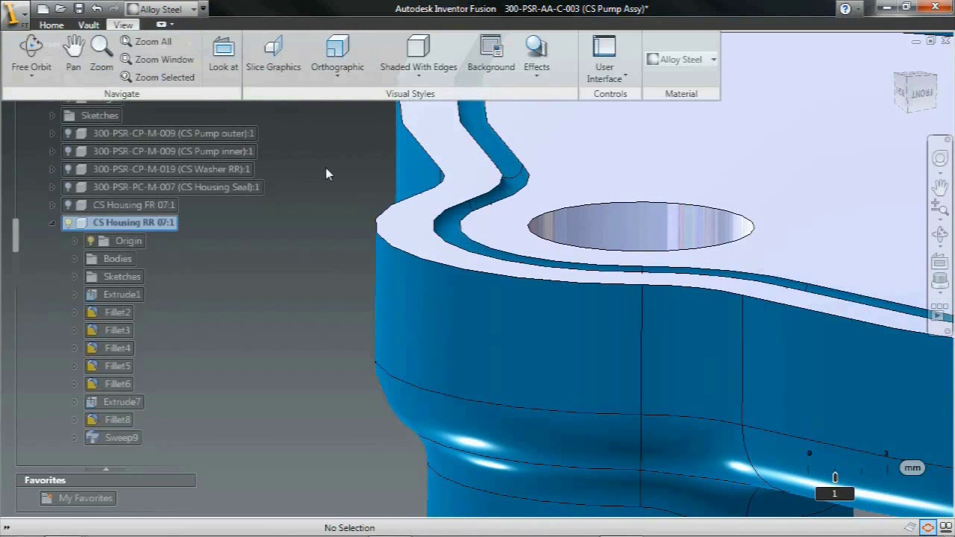
- Hide the origin planes and axes of the CS Housing RR 07:1 component
key("F3")
left_click_drag(316, 247, 316, 209)
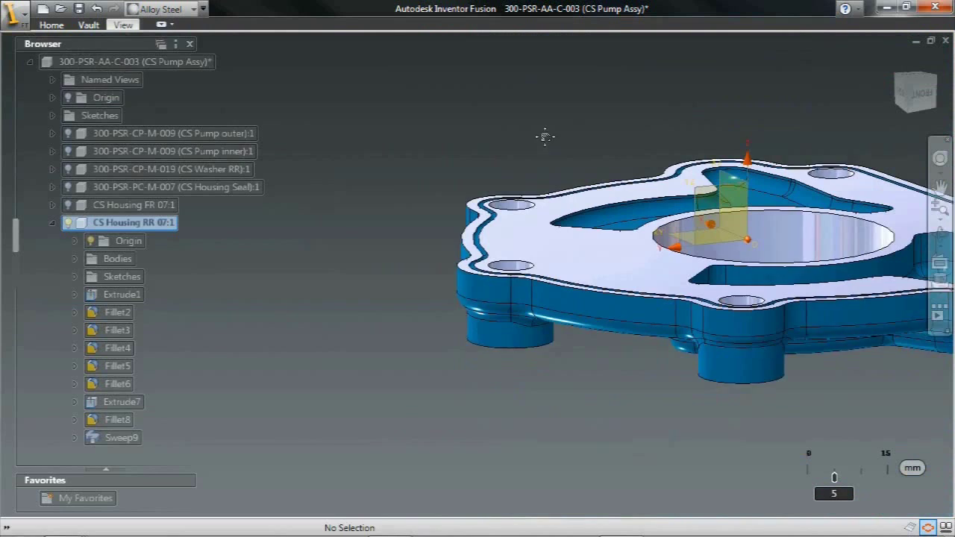
middle_click_drag(545, 136, 415, 162)
left_click(91, 241)
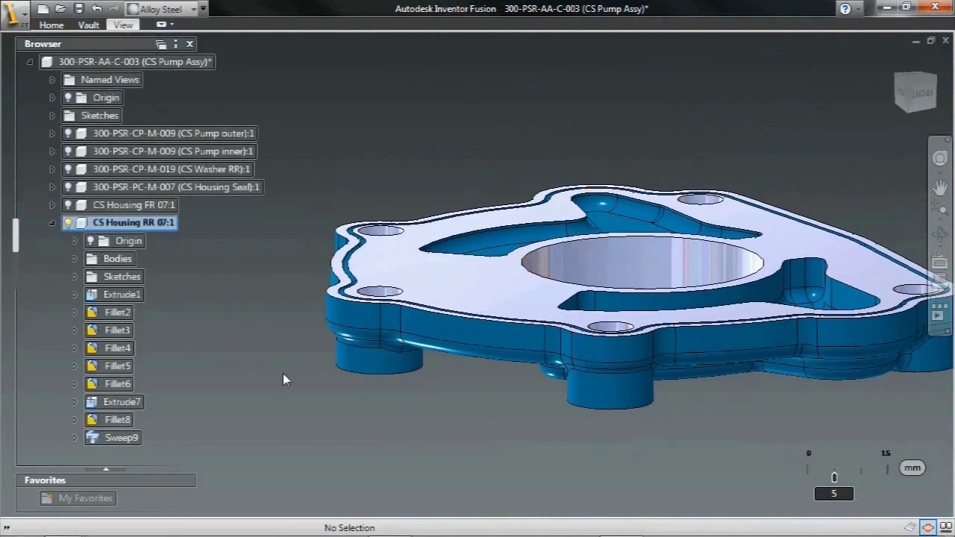
- Offset the end face of the rearmost bolt boss outward by 1.5 mm with Press/Pull
key("F6")
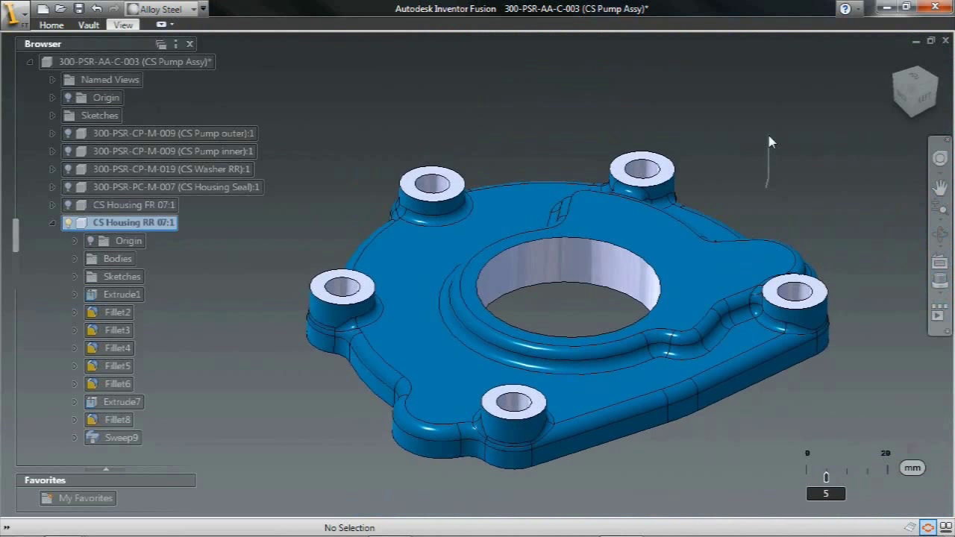
right_click_drag(766, 186, 770, 137)
left_click(670, 170)
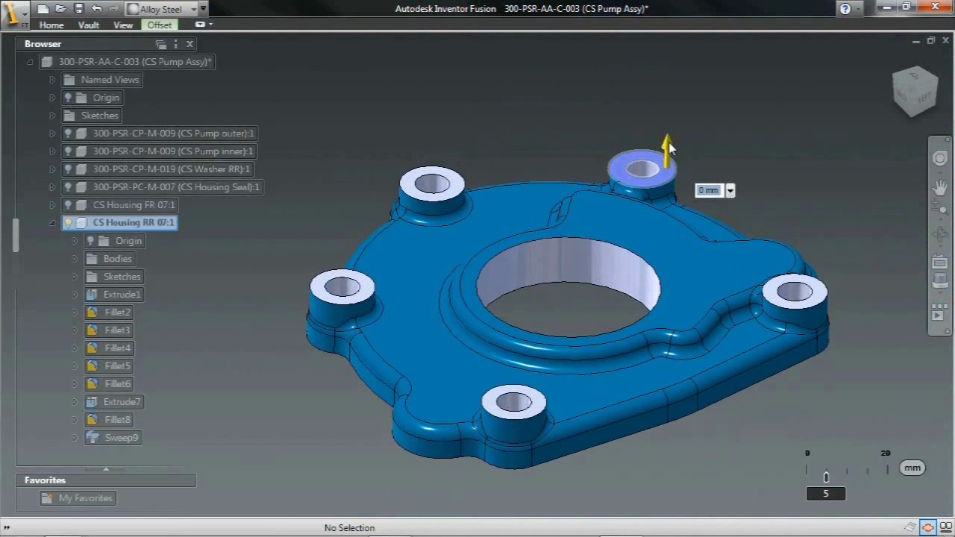
left_click_drag(669, 138, 670, 112)
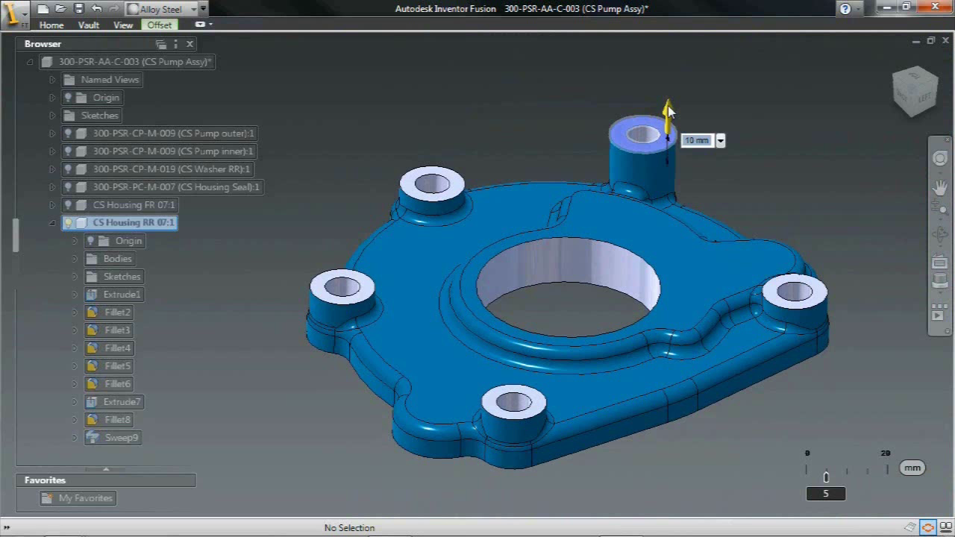
key("Return")
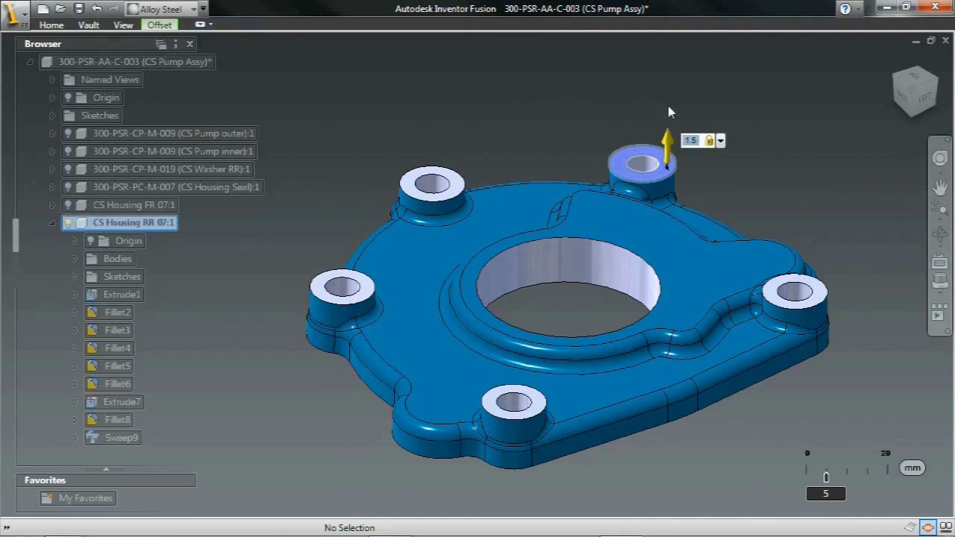
left_click(669, 108)
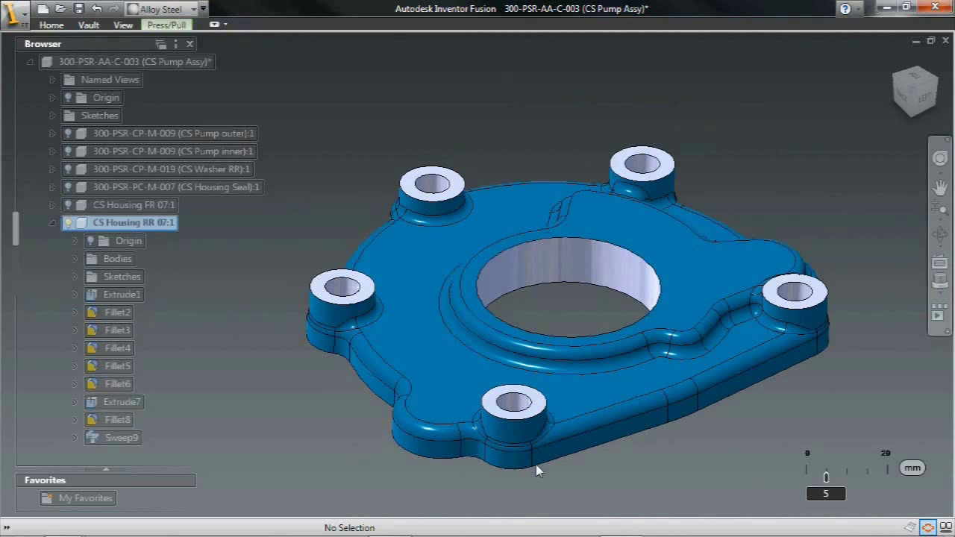
- Offset the frontmost bolt boss's end face by snapping it level with the raised rearmost boss face
left_click(541, 407)
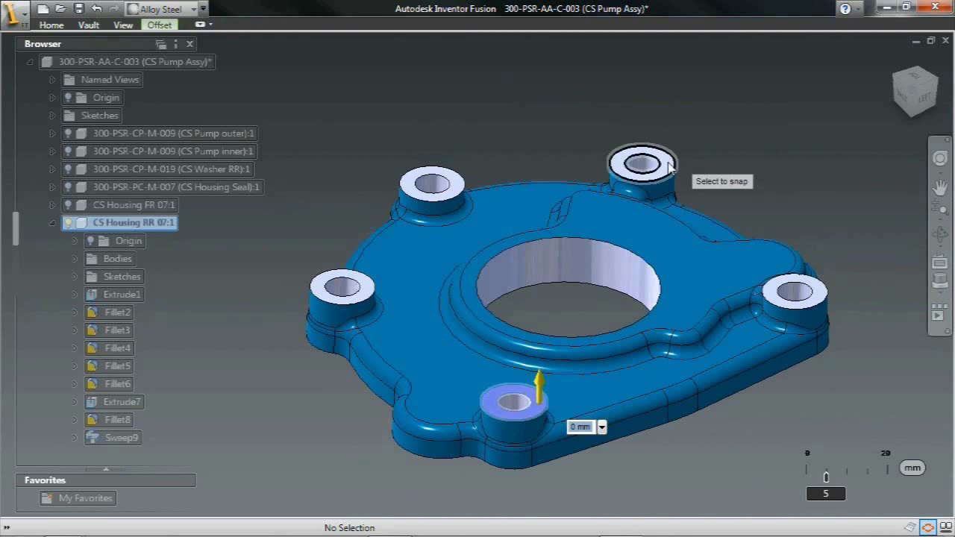
right_click(796, 134)
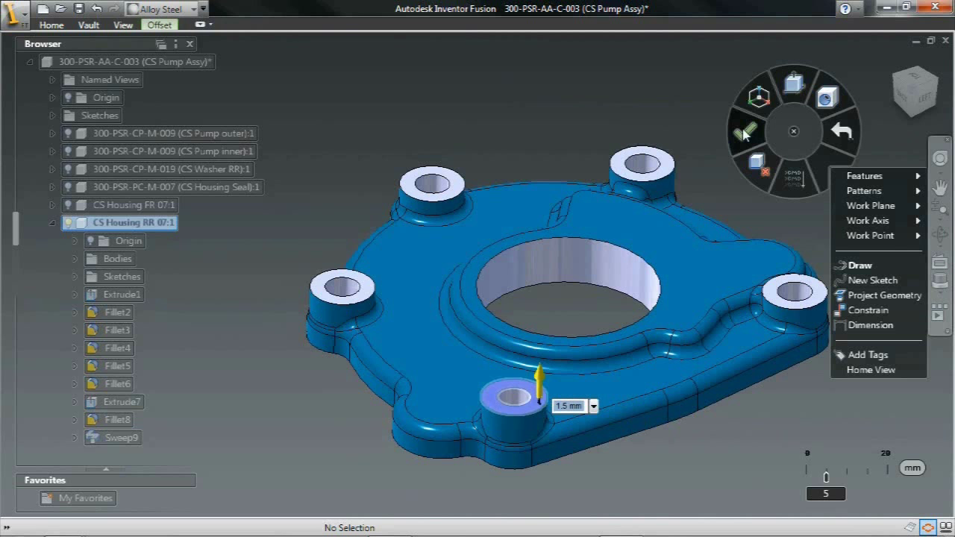
left_click(745, 135)
- Constrain the end faces of the two bolt bosses on the housing's left side to each other
right_click(553, 88)
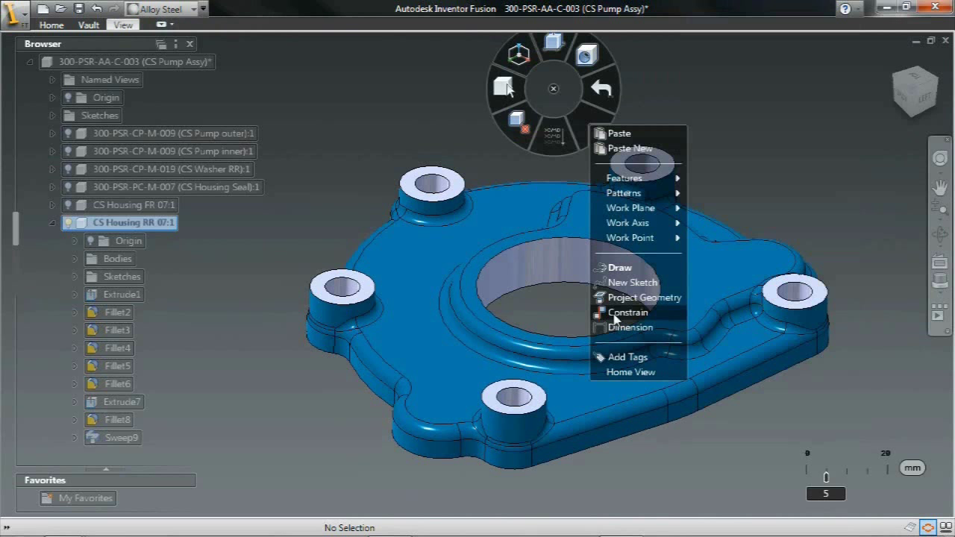
left_click(616, 315)
left_click(460, 185)
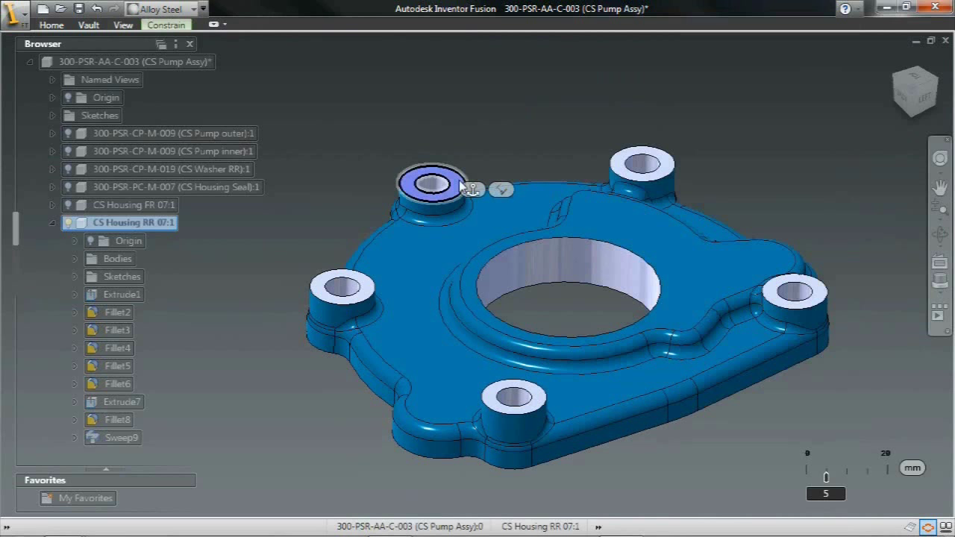
left_click(334, 288)
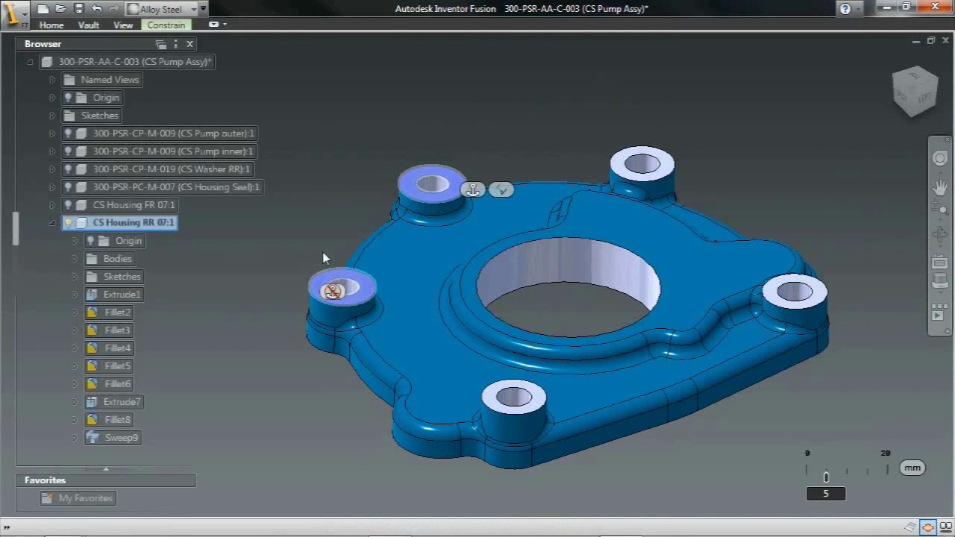
right_click(474, 88)
left_click(425, 90)
- Offset the constrained end faces of the two left-side bolt bosses outward by 1.5 mm with Press/Pull
right_click_drag(793, 115, 791, 102)
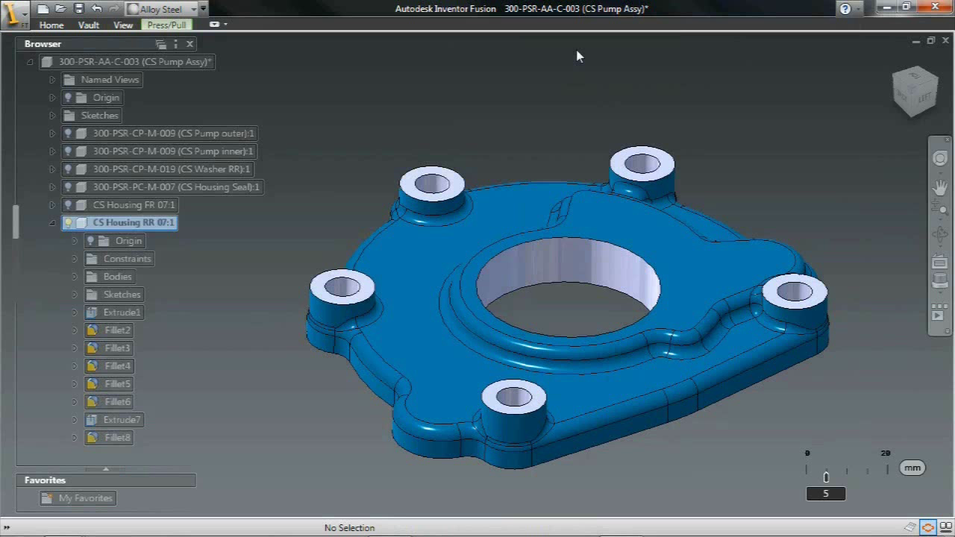
left_click(458, 188)
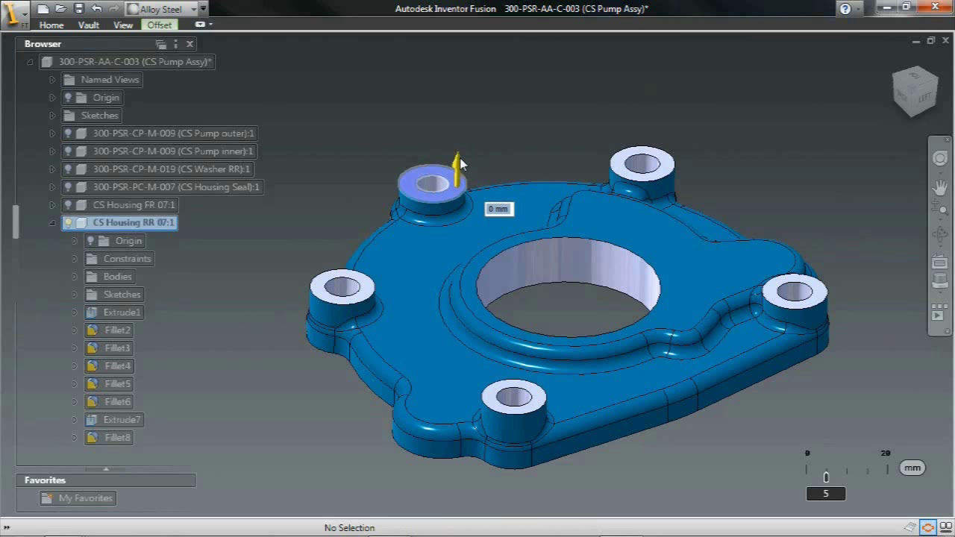
left_click_drag(461, 164, 461, 116)
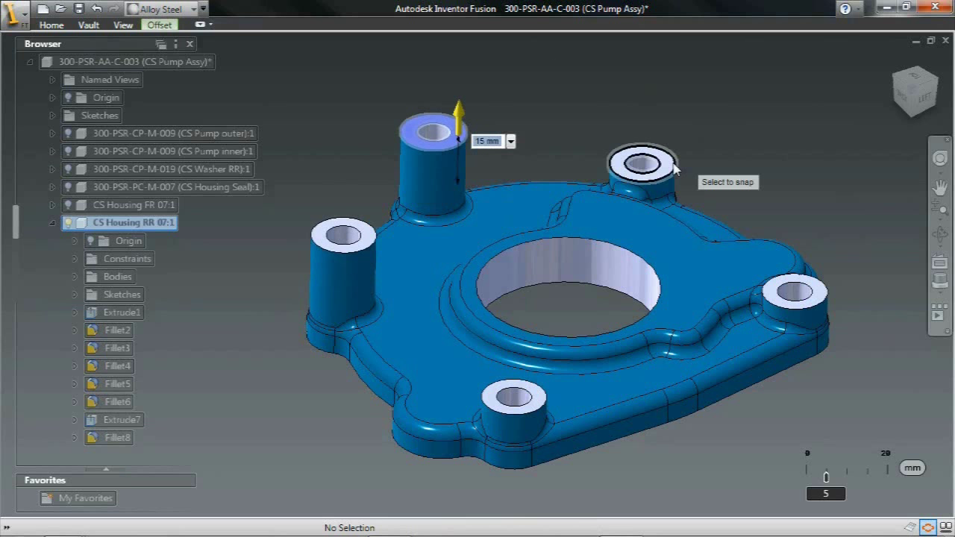
type("1.5")
key("Return")
right_click(744, 103)
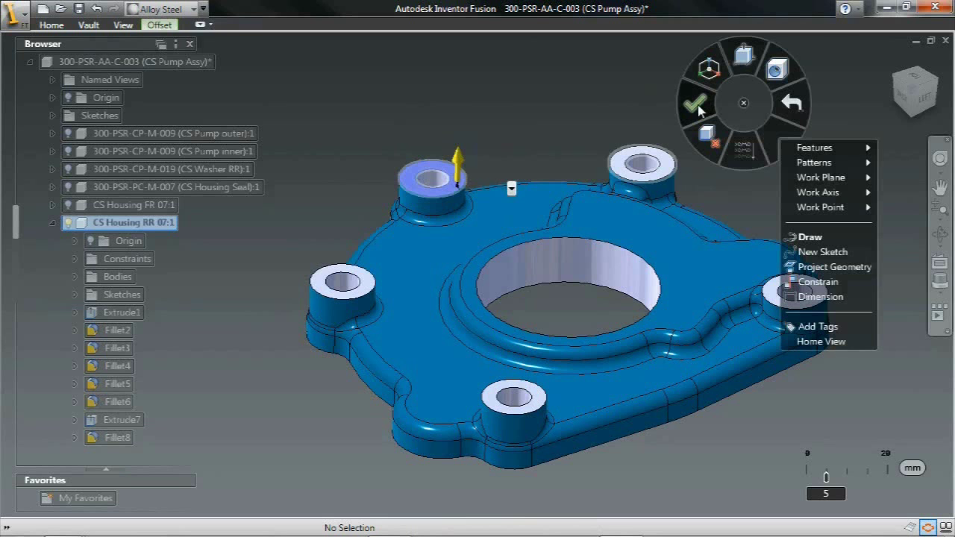
left_click(698, 105)
- Activate the top-level CS Pump Assy component and unisolate it to show the whole assembly
left_click(895, 67)
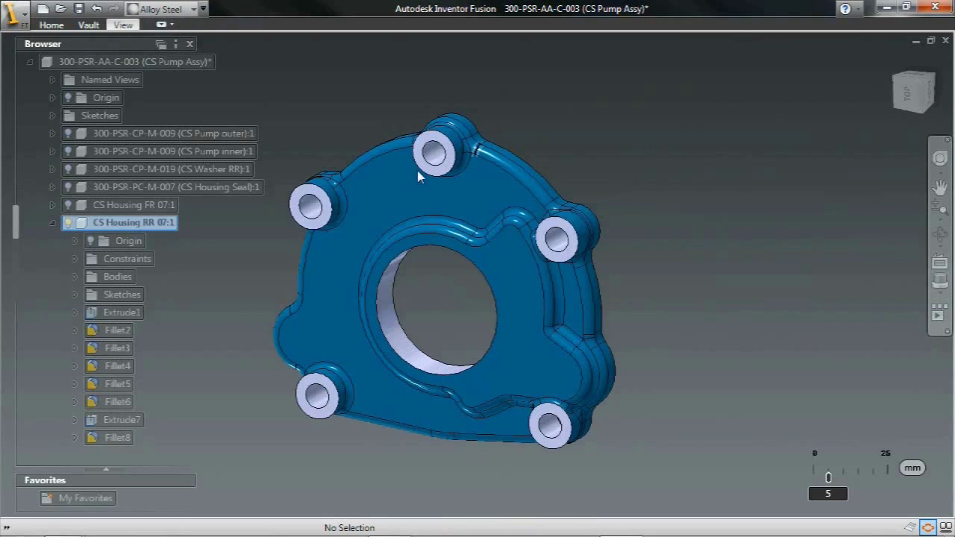
left_click(53, 223)
right_click(170, 62)
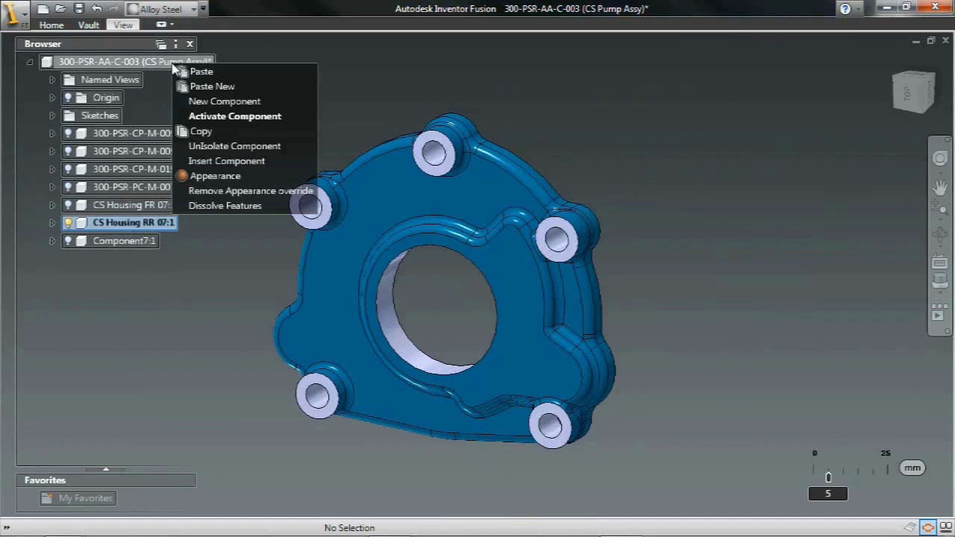
left_click(196, 116)
right_click(154, 61)
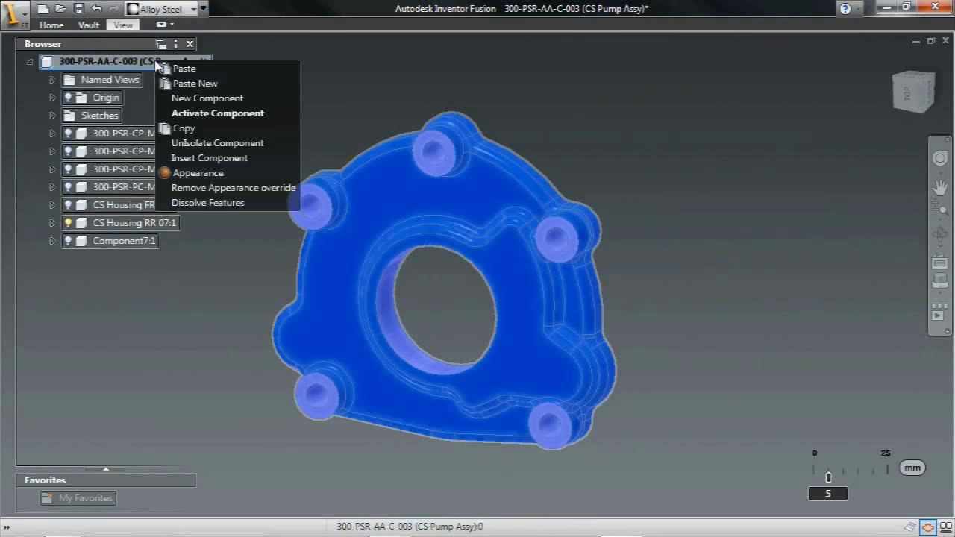
left_click(211, 141)
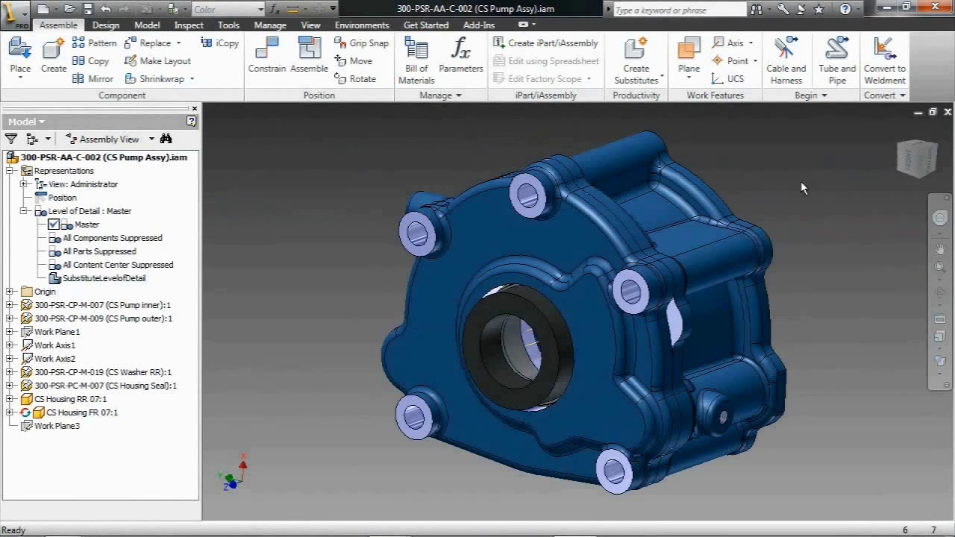
- In Inventor, edit the CS Pump outer part in place and open its Base1 solid for editing in Inventor Fusion
right_click(135, 322)
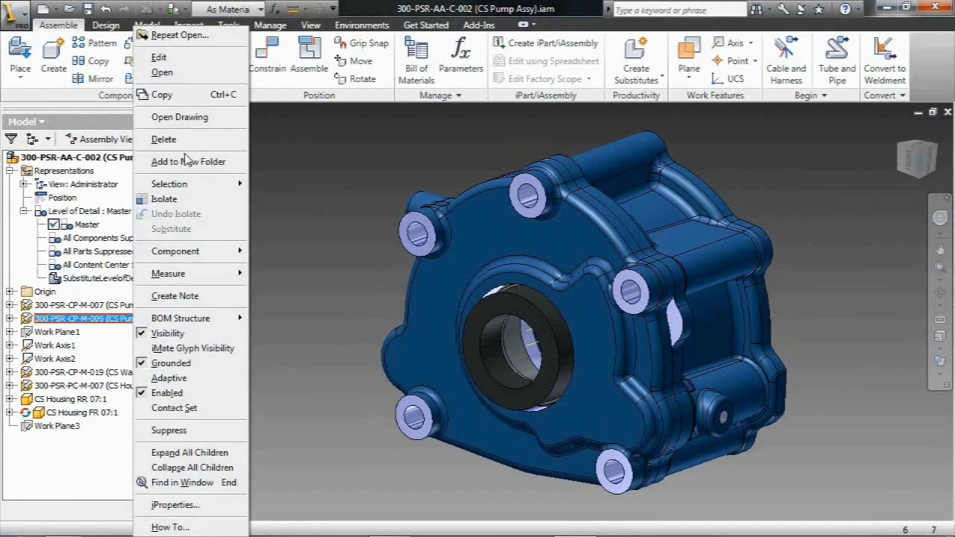
left_click(153, 55)
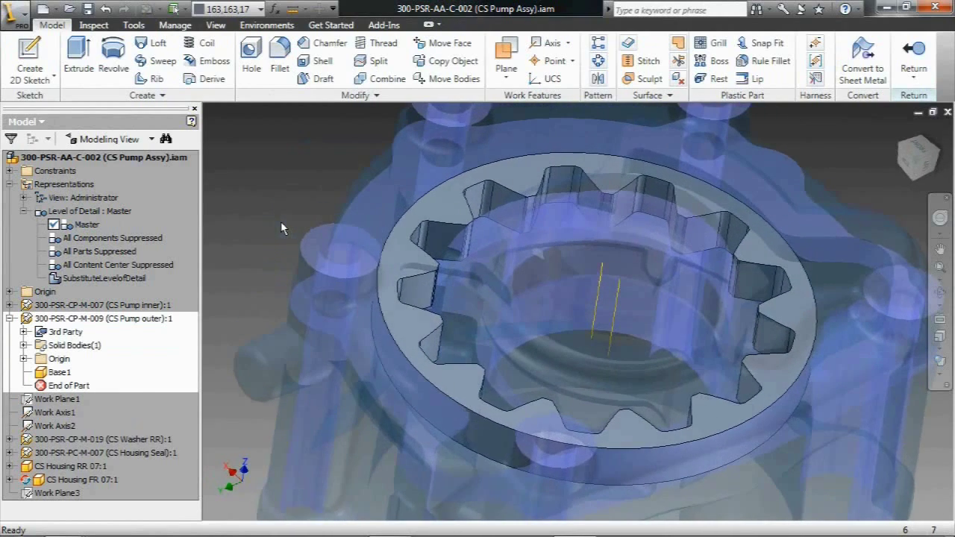
right_click(79, 374)
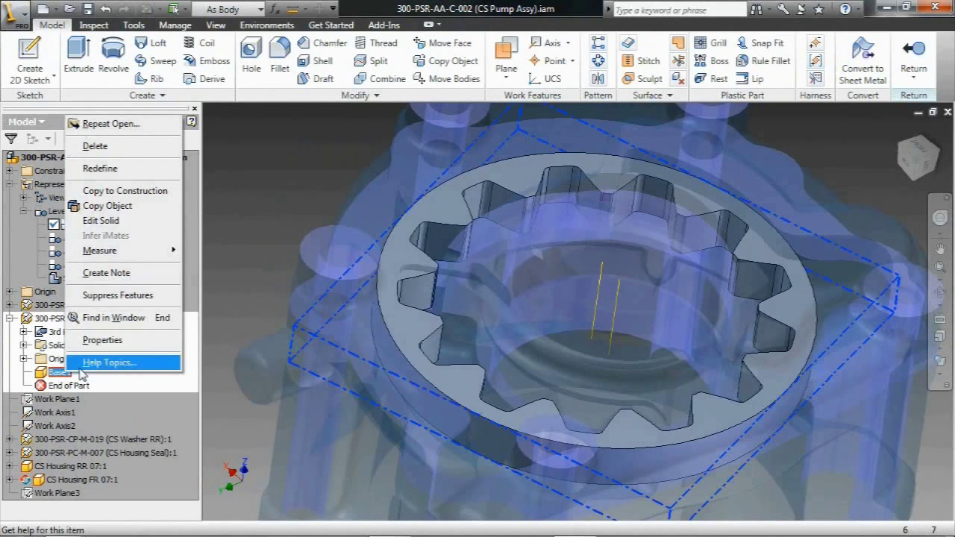
left_click(101, 220)
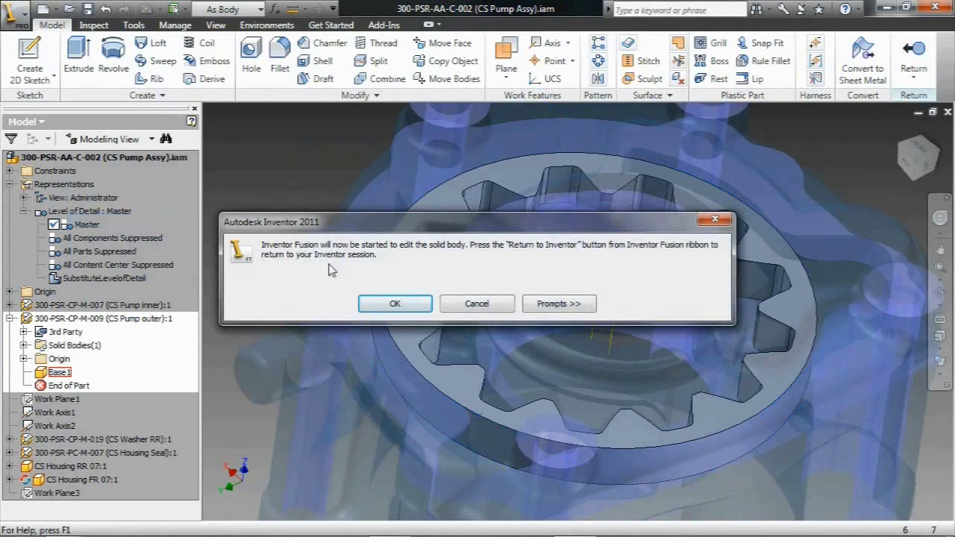
left_click(396, 303)
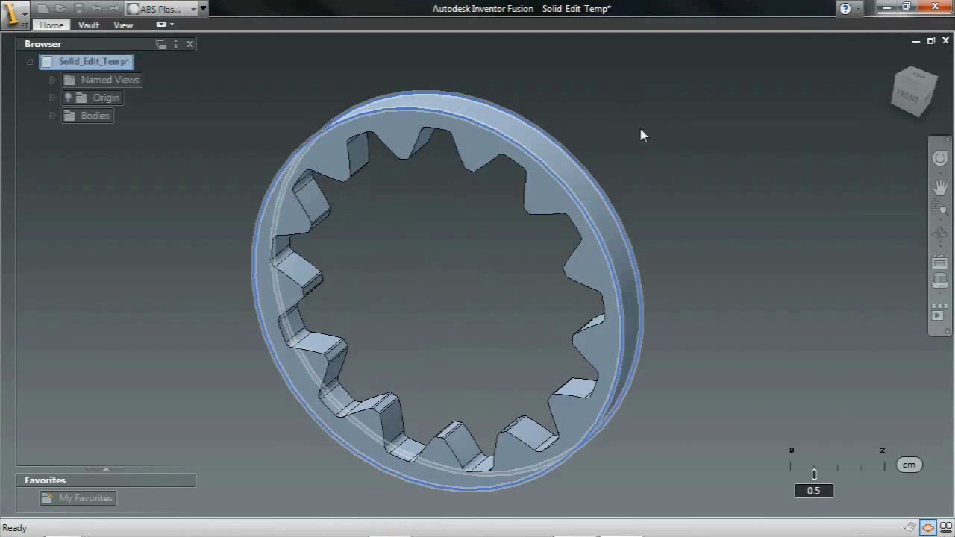
- Chamfer the outer circular edges on both sides of the pump outer ring
right_click(628, 109)
left_click(701, 184)
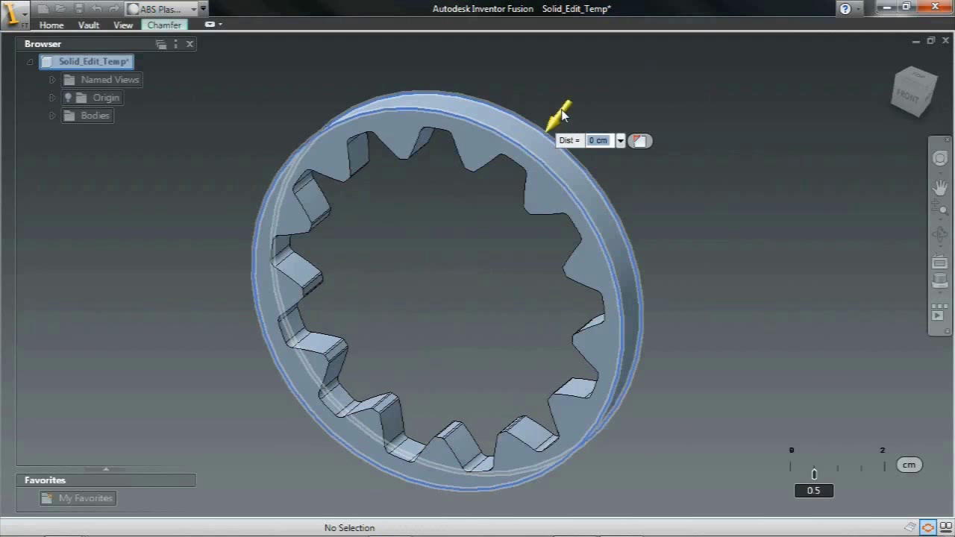
left_click_drag(563, 117, 562, 120)
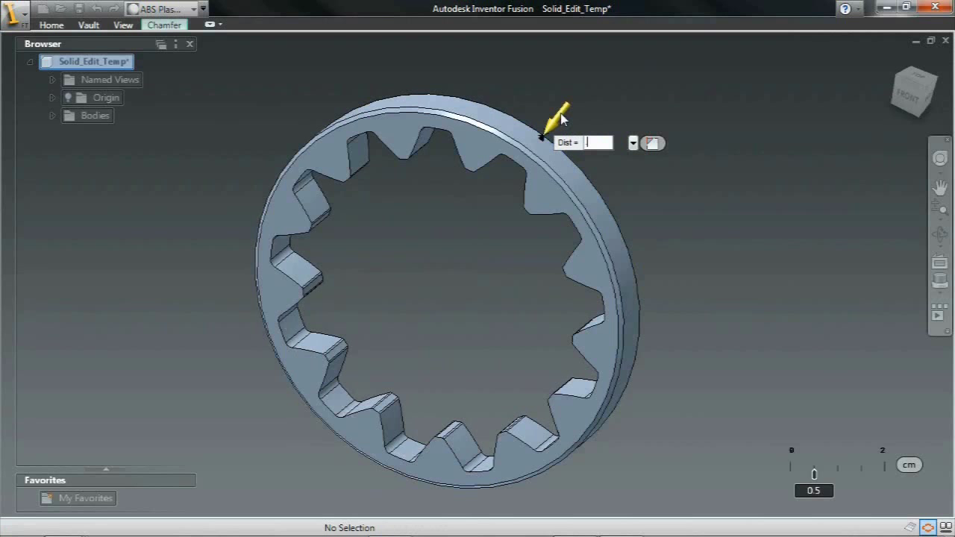
key("Return")
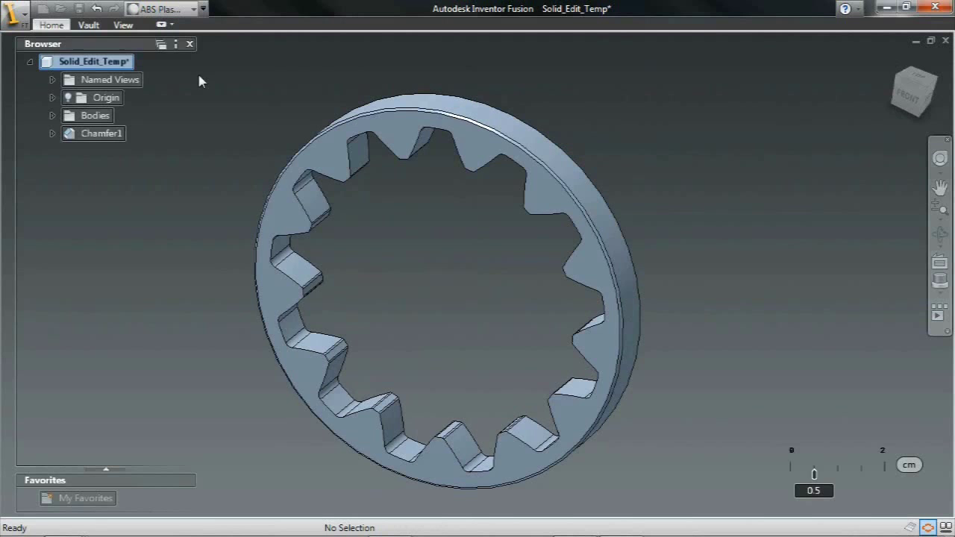
- Return the chamfered ring to Inventor and leave part editing to get back to the full pump assembly
left_click(52, 26)
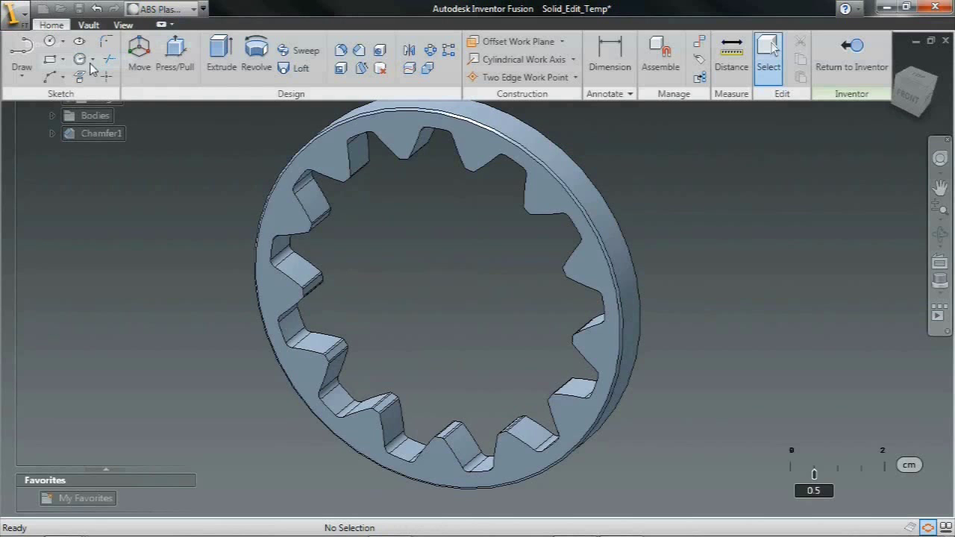
left_click(851, 66)
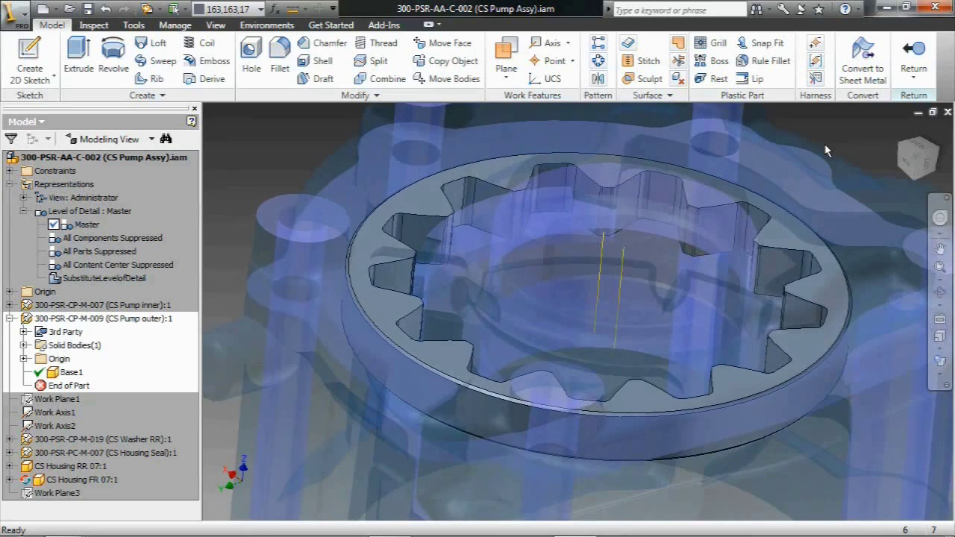
left_click(914, 60)
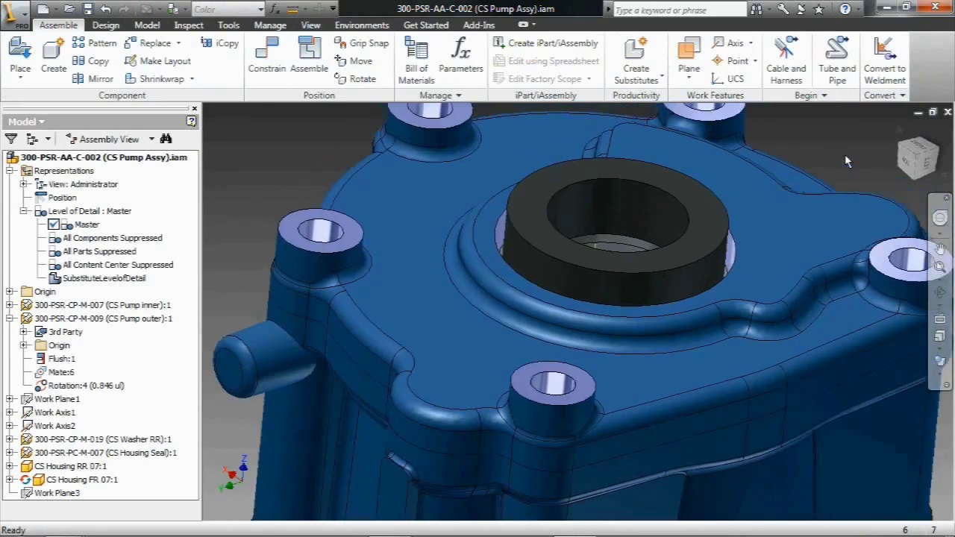
left_click(898, 131)
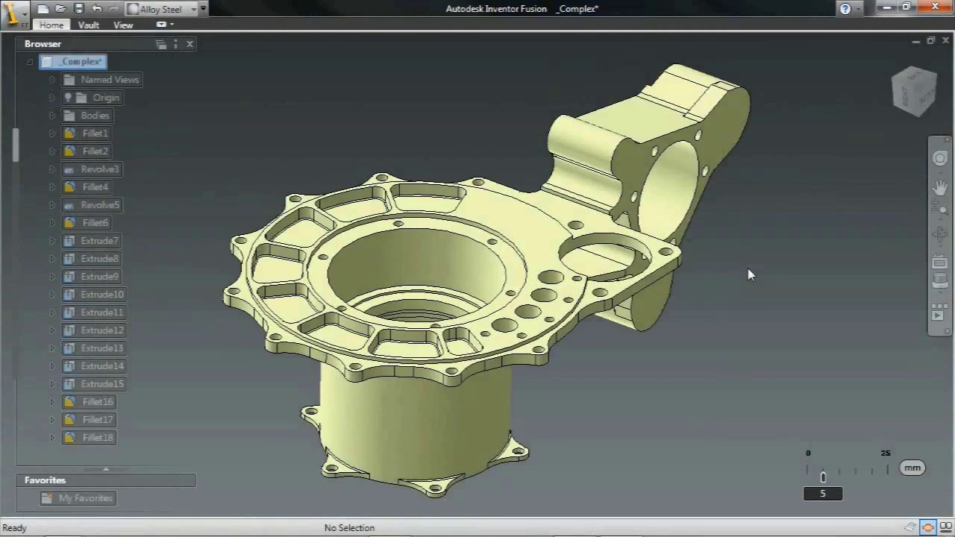
- Delete the four large and five small holes grouped on the round flange of the _Complex housing
scroll(750, 274, "up", 6)
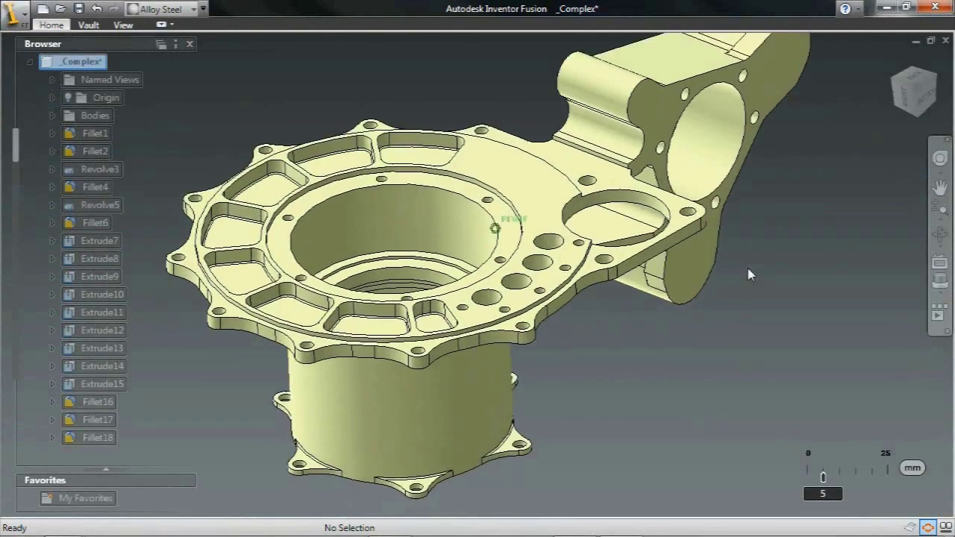
scroll(749, 270, "up", 3)
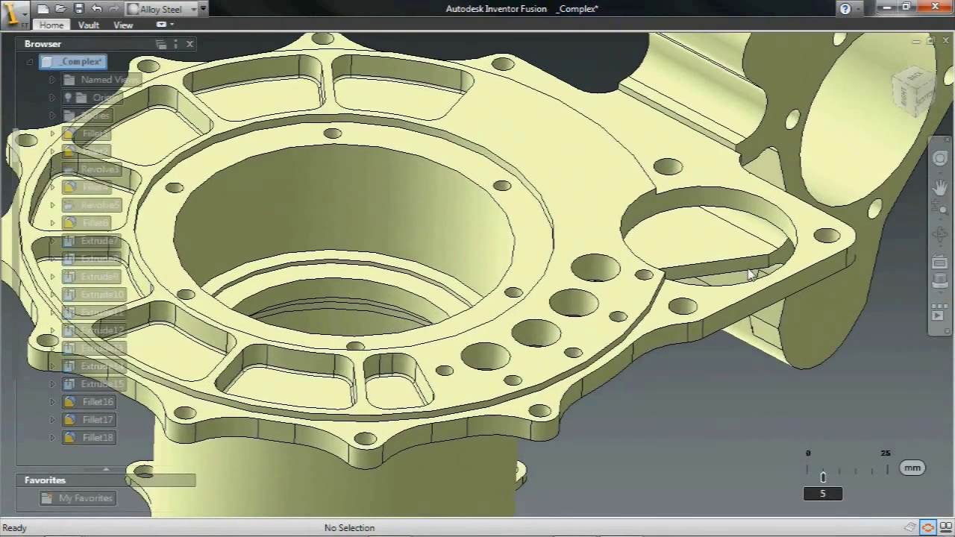
left_click(602, 273)
left_click(603, 276)
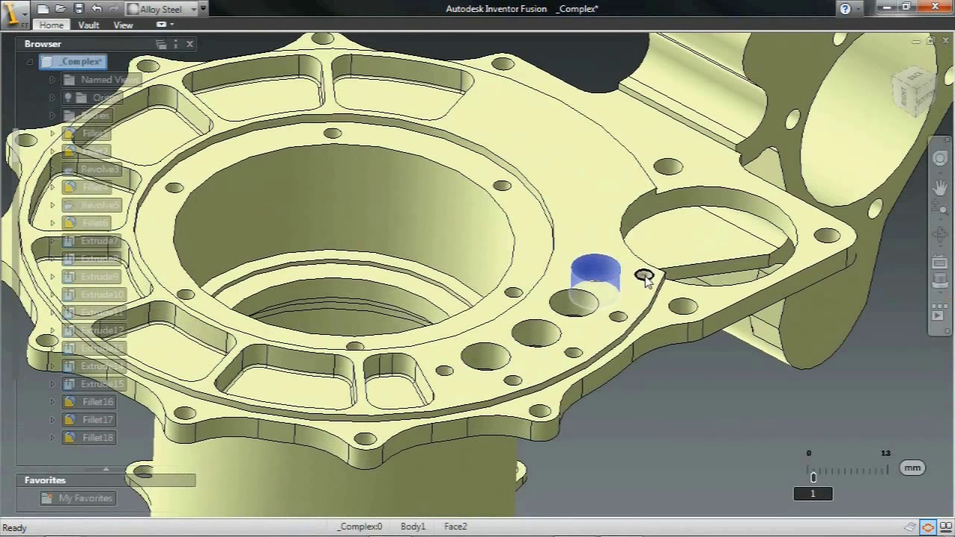
left_click(644, 277)
left_click(574, 305)
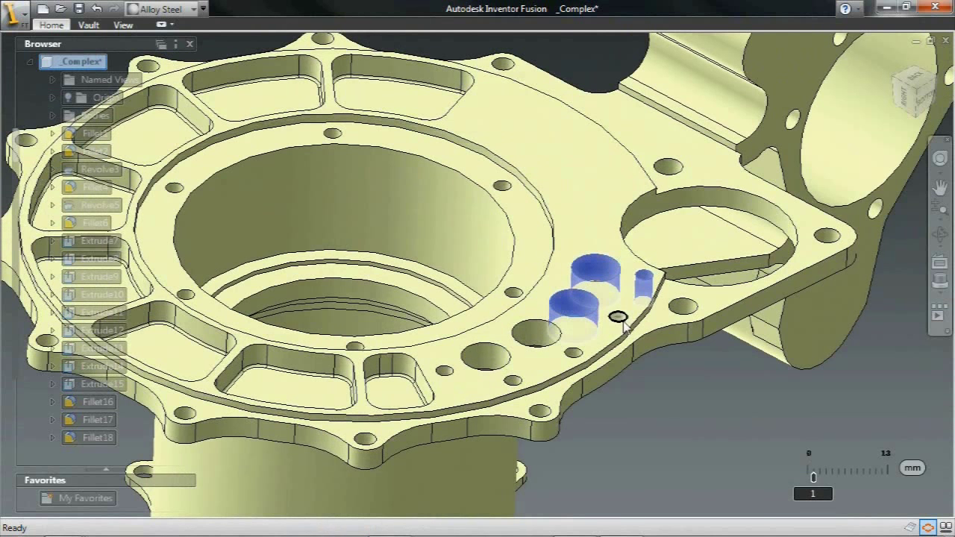
left_click(619, 318)
left_click(534, 336)
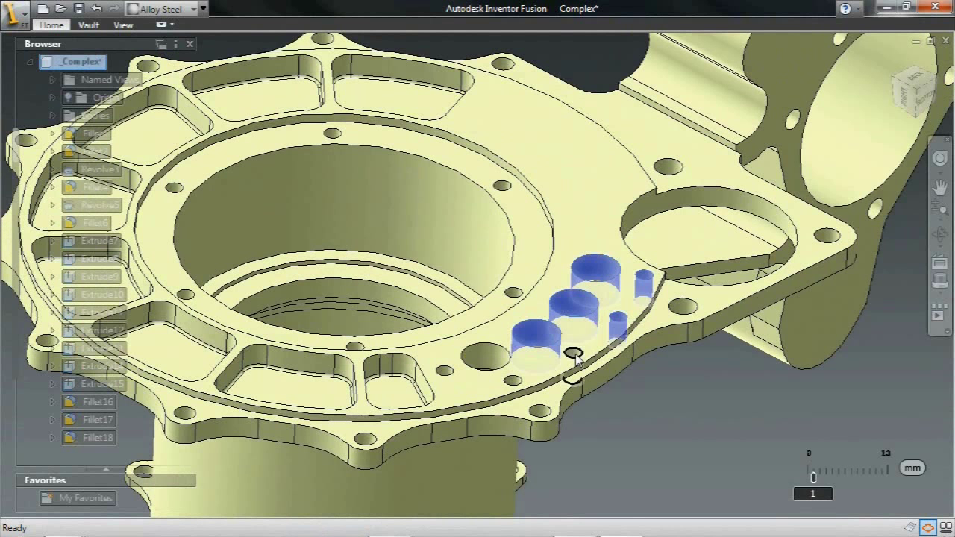
left_click(574, 357)
left_click(487, 359)
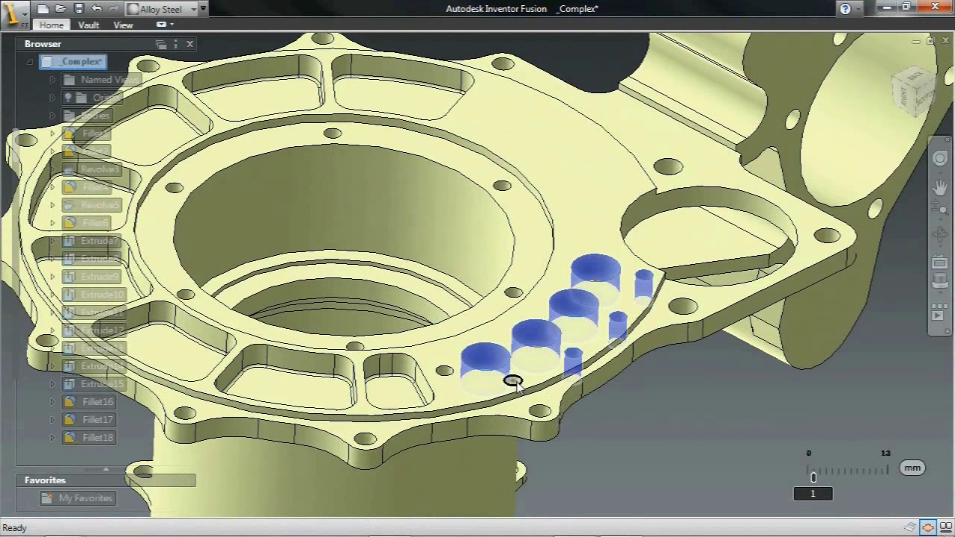
left_click(515, 384)
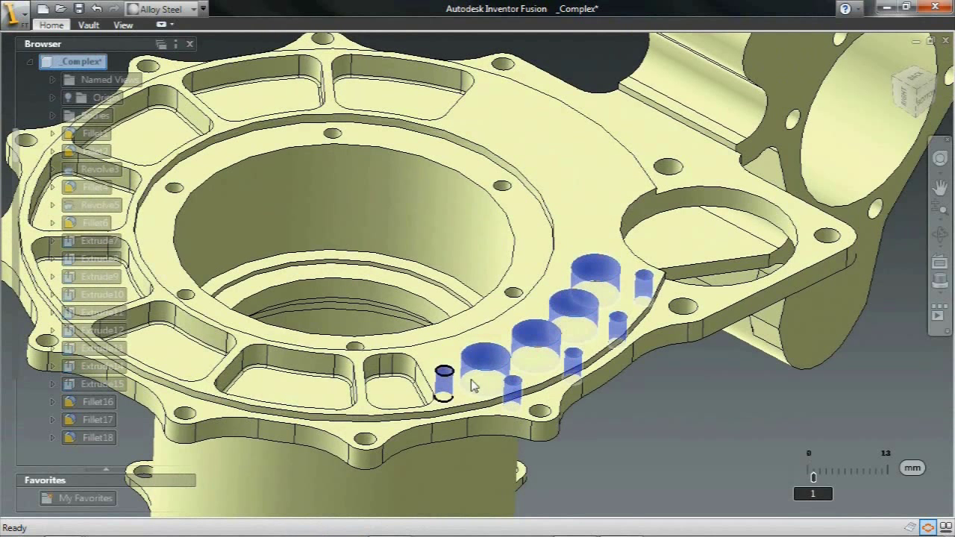
left_click(706, 433)
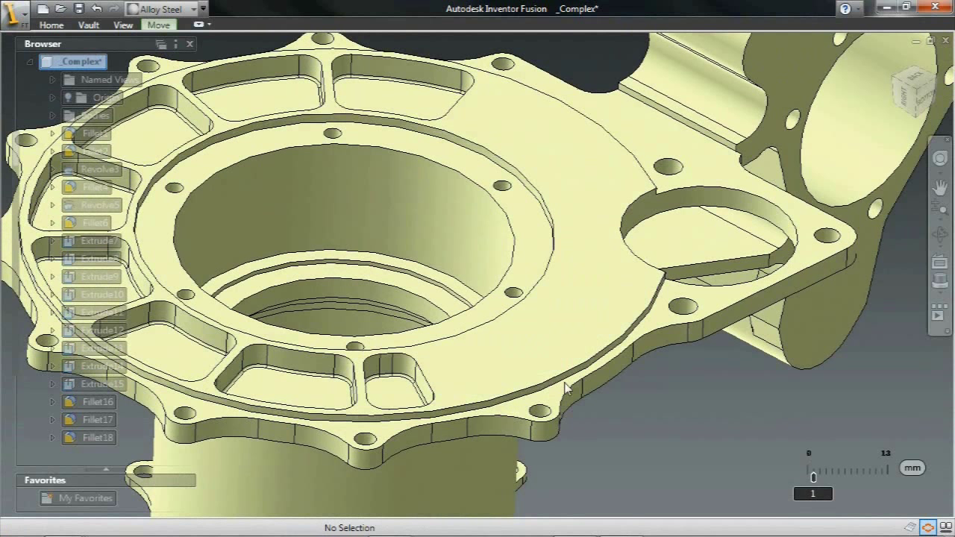
- Extend the smallest flange pocket by rotating its end wall 55 degrees about the axis of the central bore with Move
left_click(430, 397)
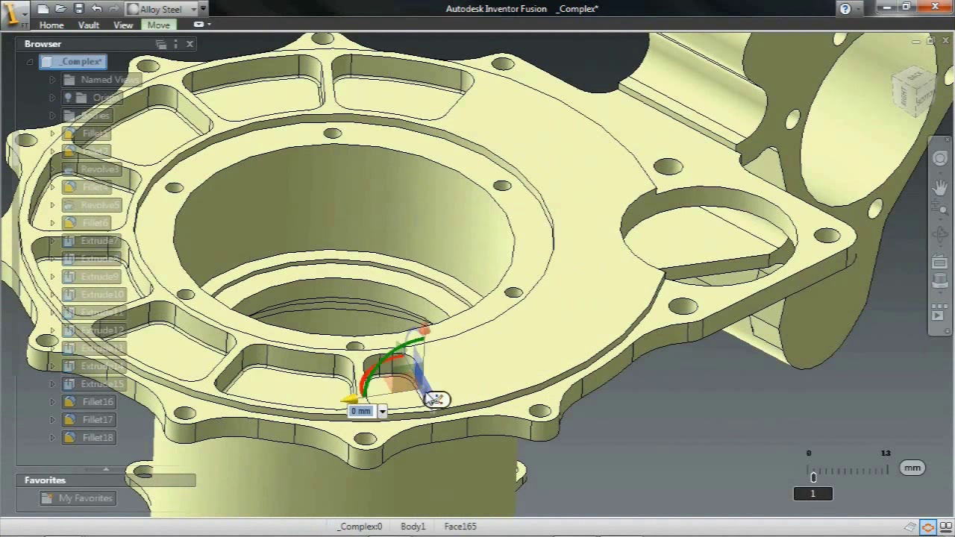
left_click(439, 401)
left_click(443, 224)
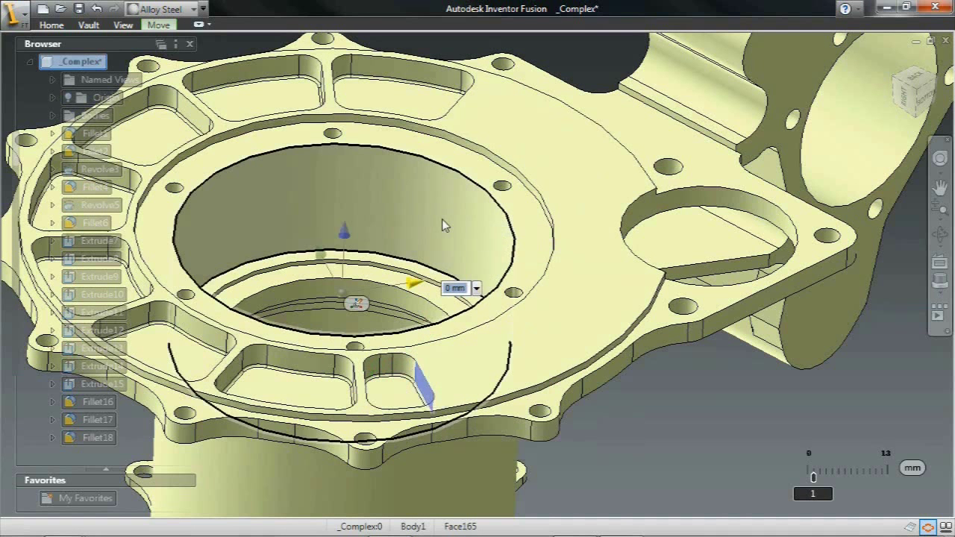
left_click_drag(388, 276, 355, 269)
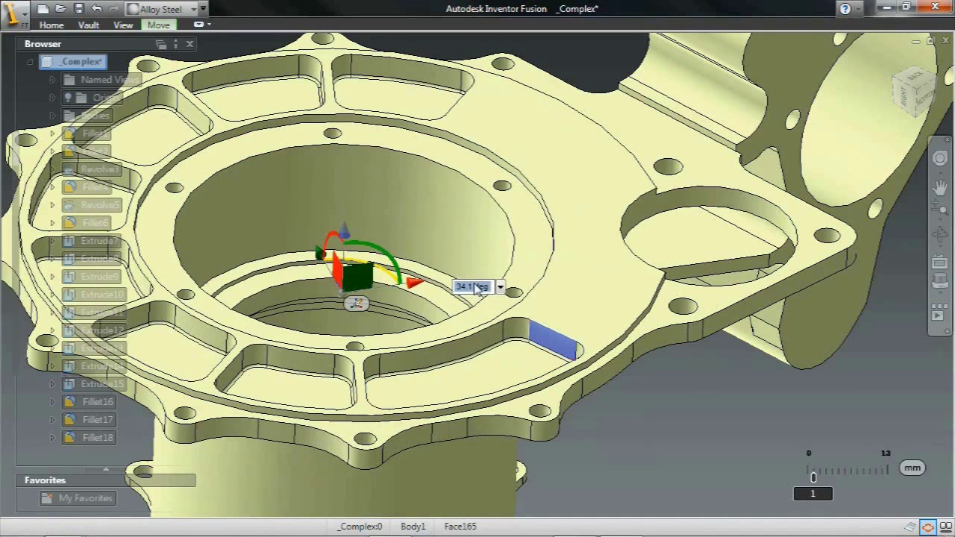
type("55")
key("Return")
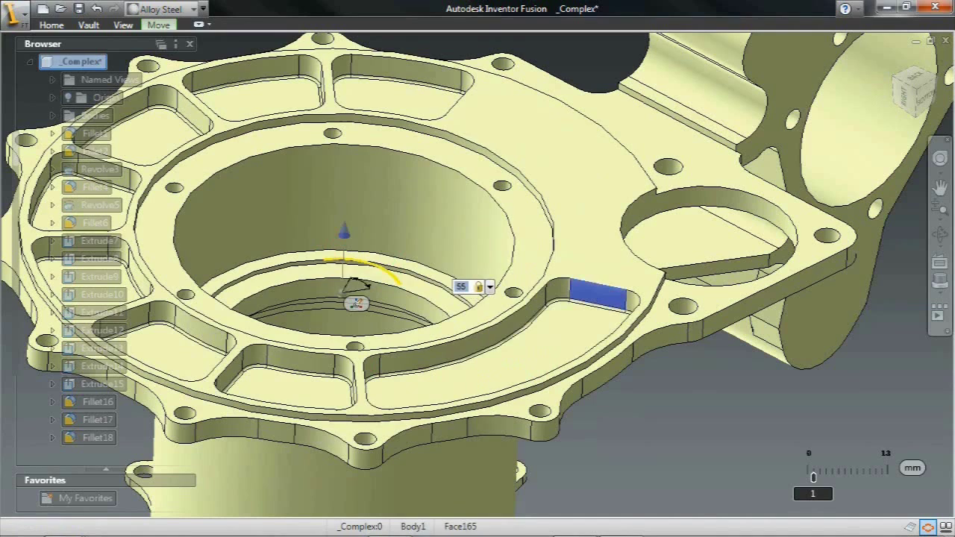
- Extend the flange pocket at the opposite end of the pocket row by rotating its end wall -30 degrees about the central bore's axis with Move
key("Escape")
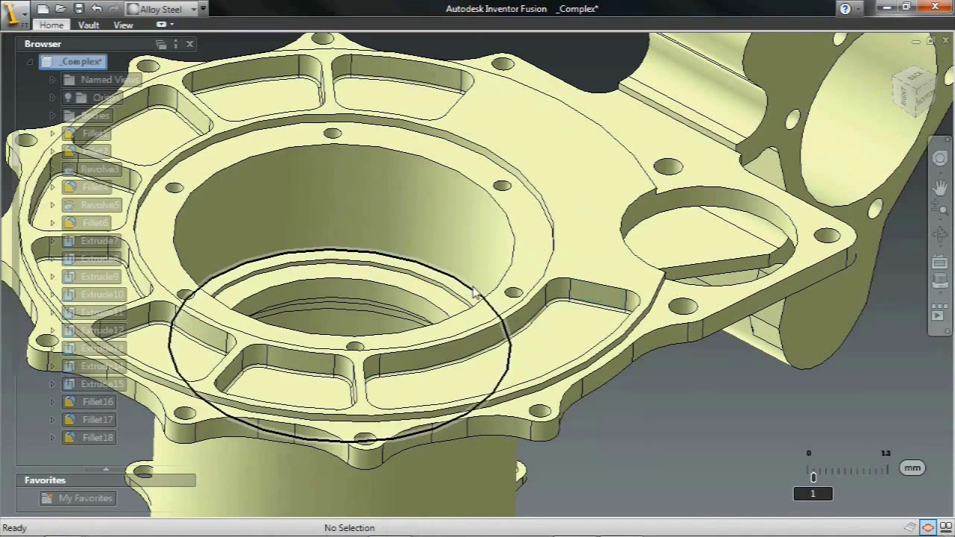
scroll(688, 411, "down", 2)
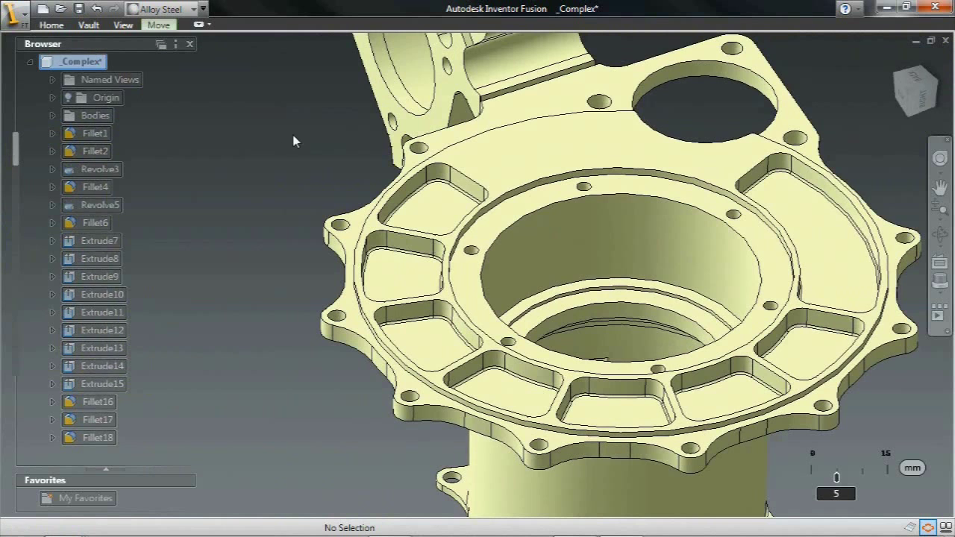
left_click(463, 211)
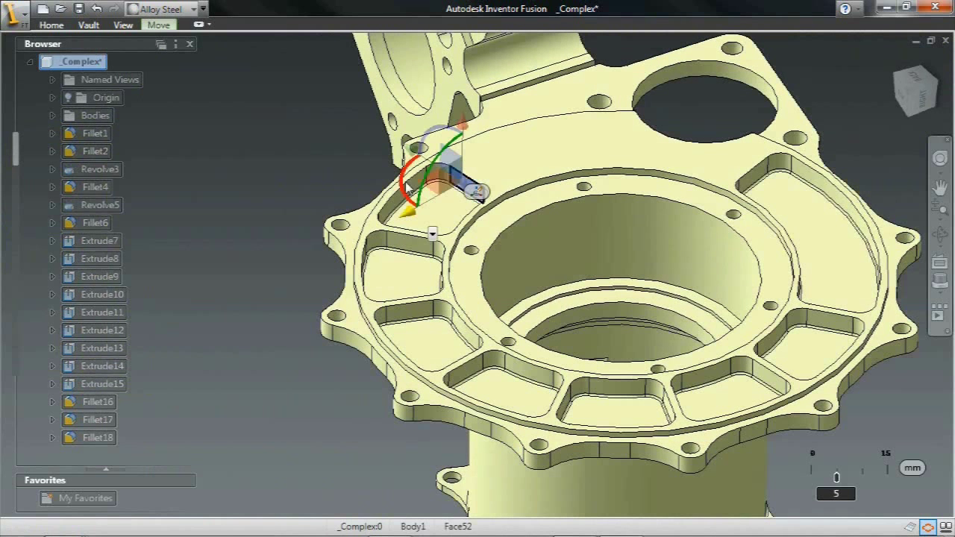
left_click(476, 192)
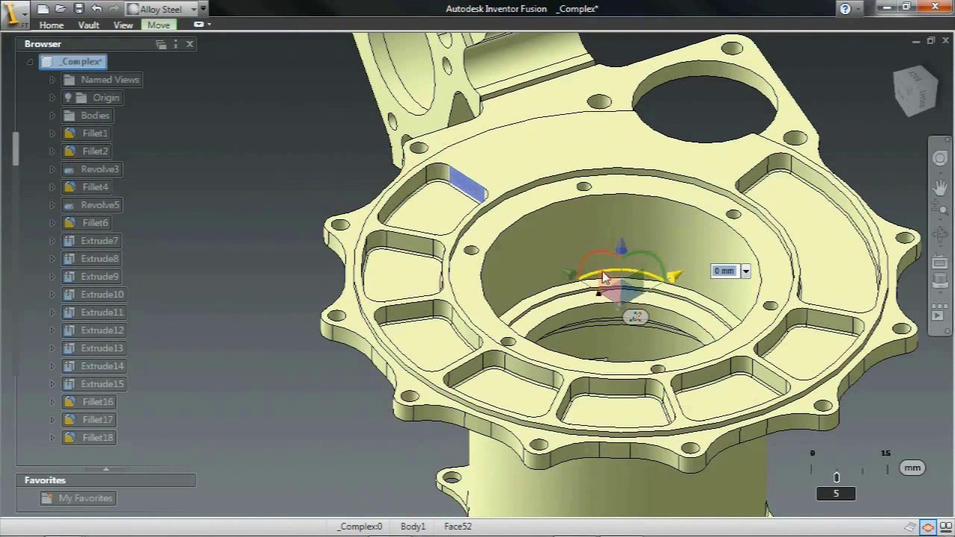
left_click_drag(604, 278, 624, 277)
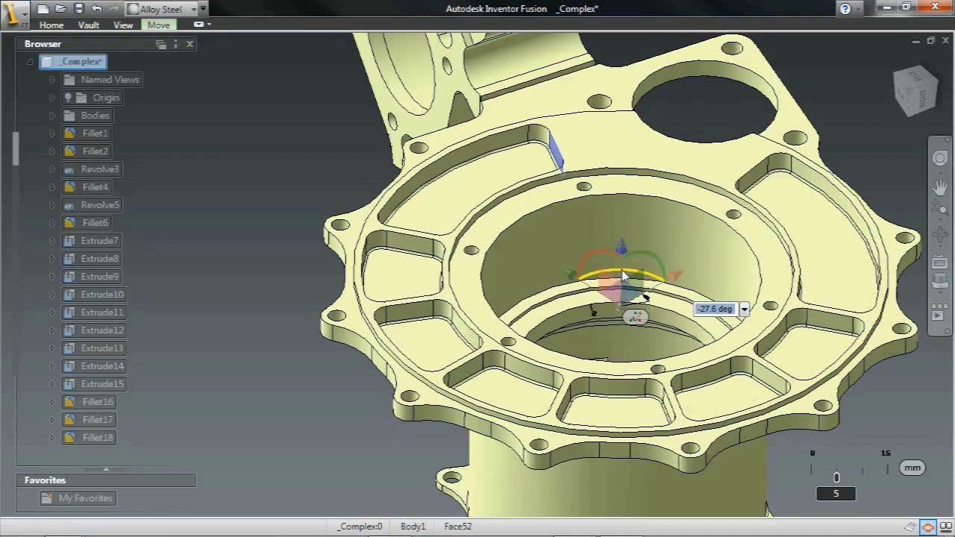
type("-30")
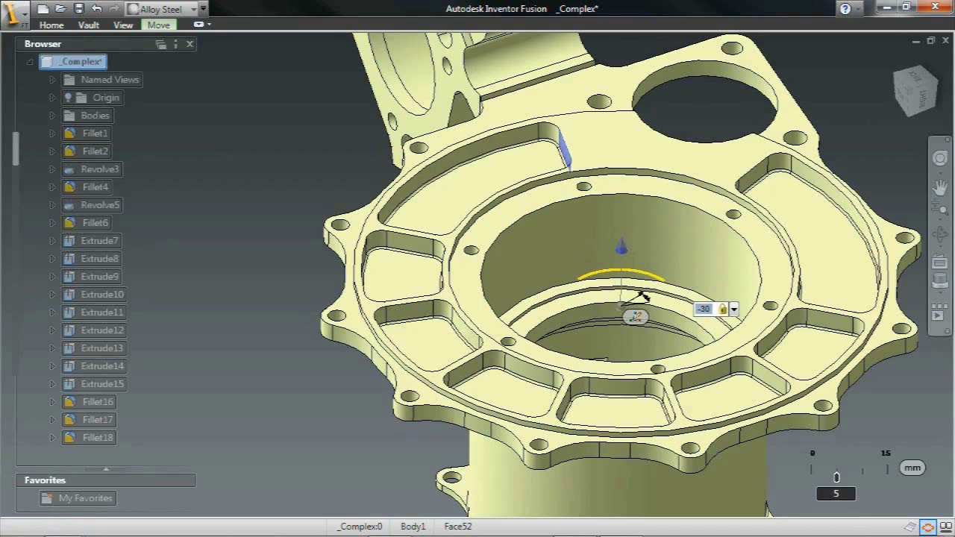
key("Return")
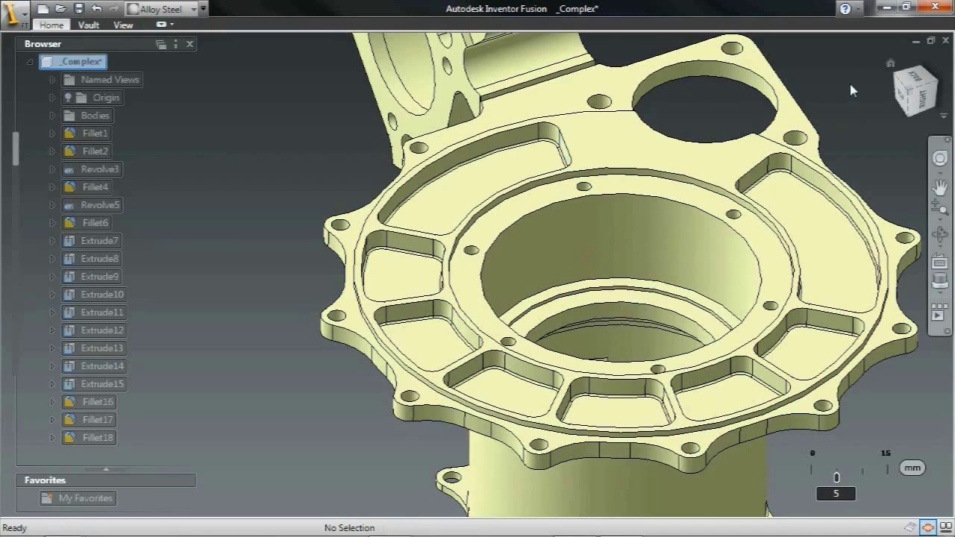
- Save the reworked housing as _Complex in DWG format in the Change Manager folder, replacing the existing file
key("F6")
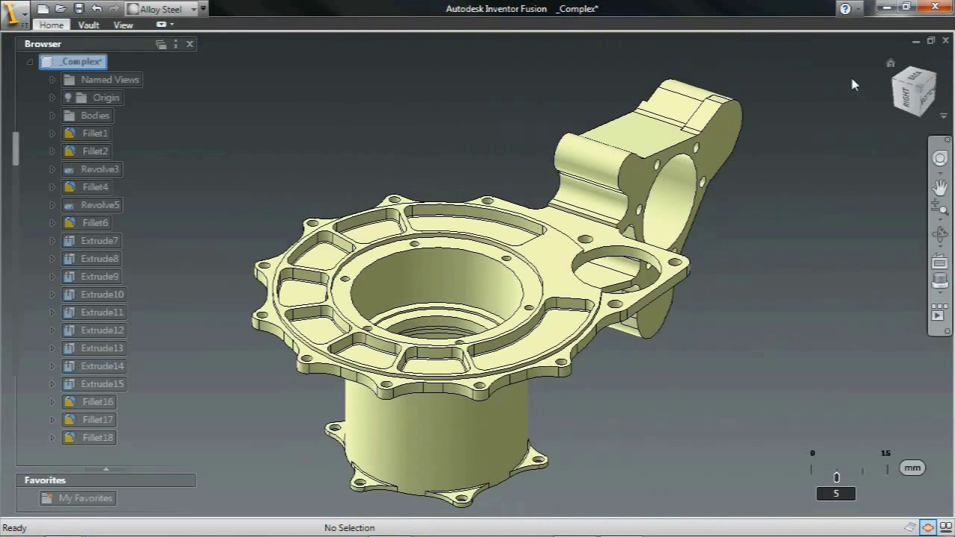
left_click(79, 8)
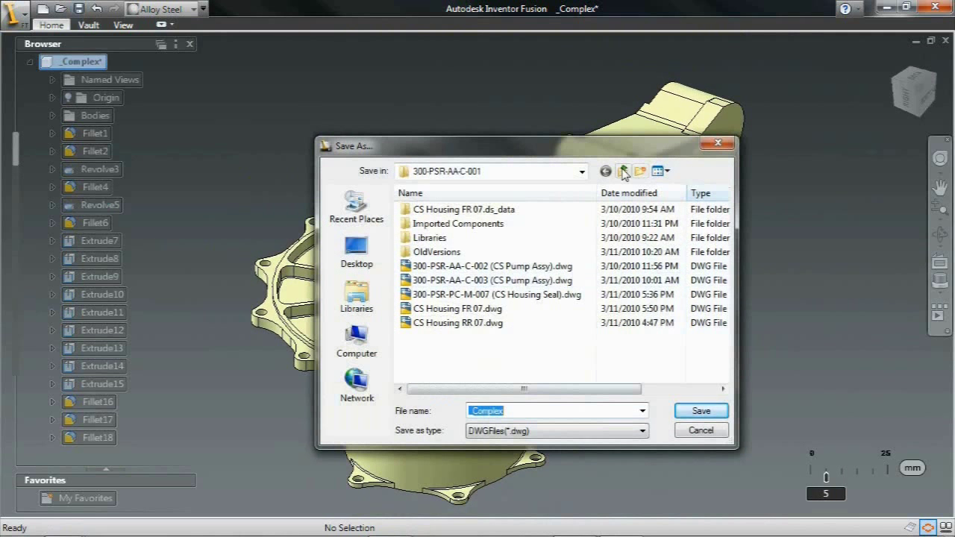
left_click(621, 172)
double_click(467, 282)
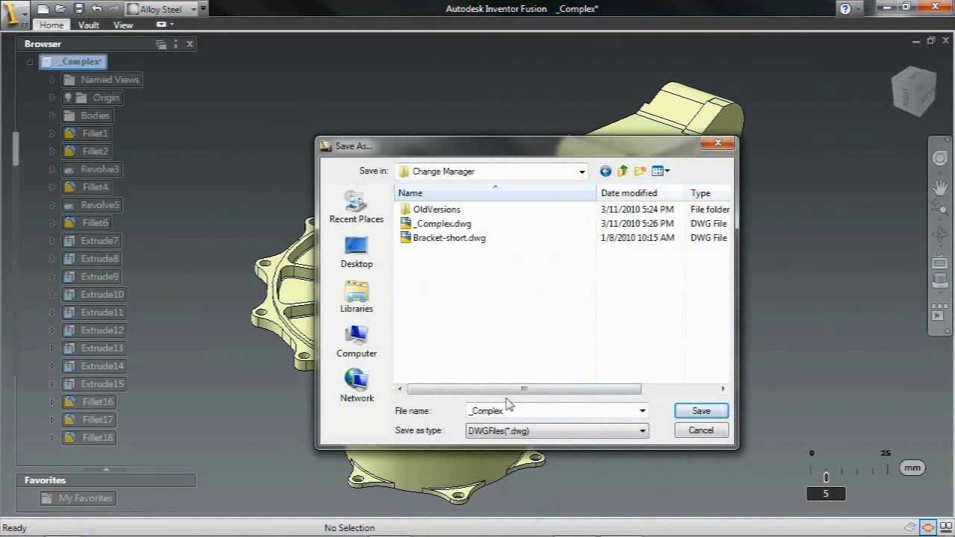
left_click(701, 412)
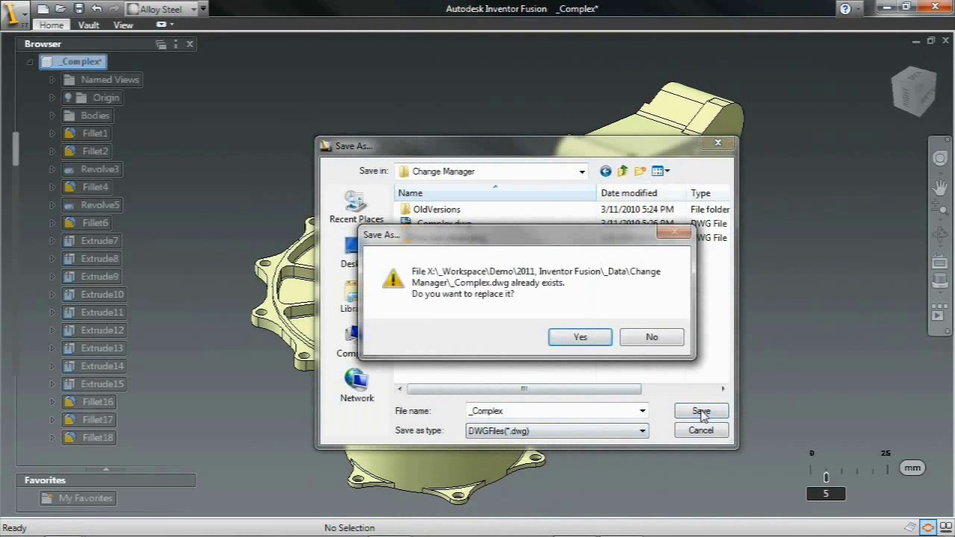
left_click(580, 337)
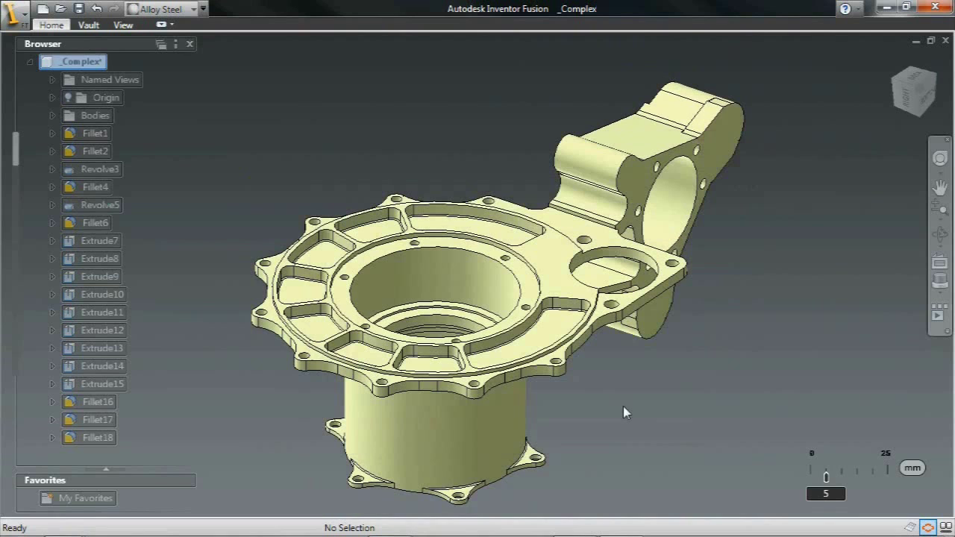